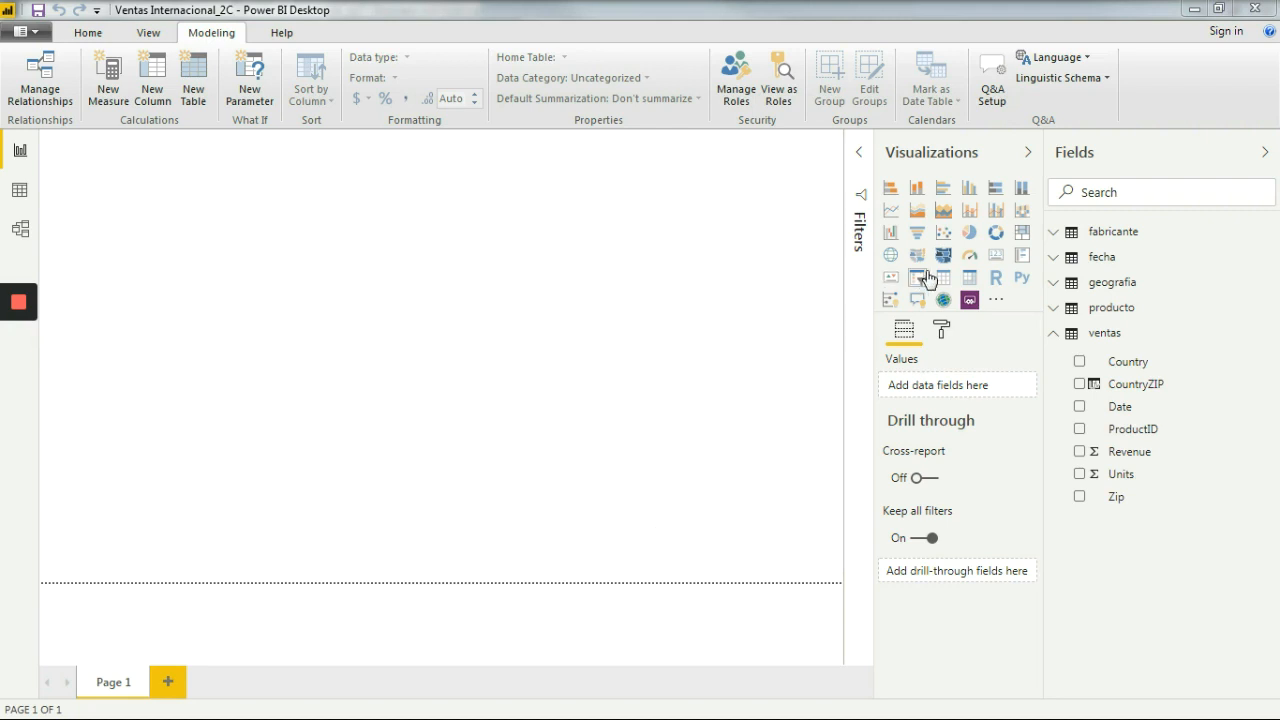
Add a matrix visual to the page and resize it to span the full page width across the lower part.
{"action": "left_click", "coordinate": [969, 280]}
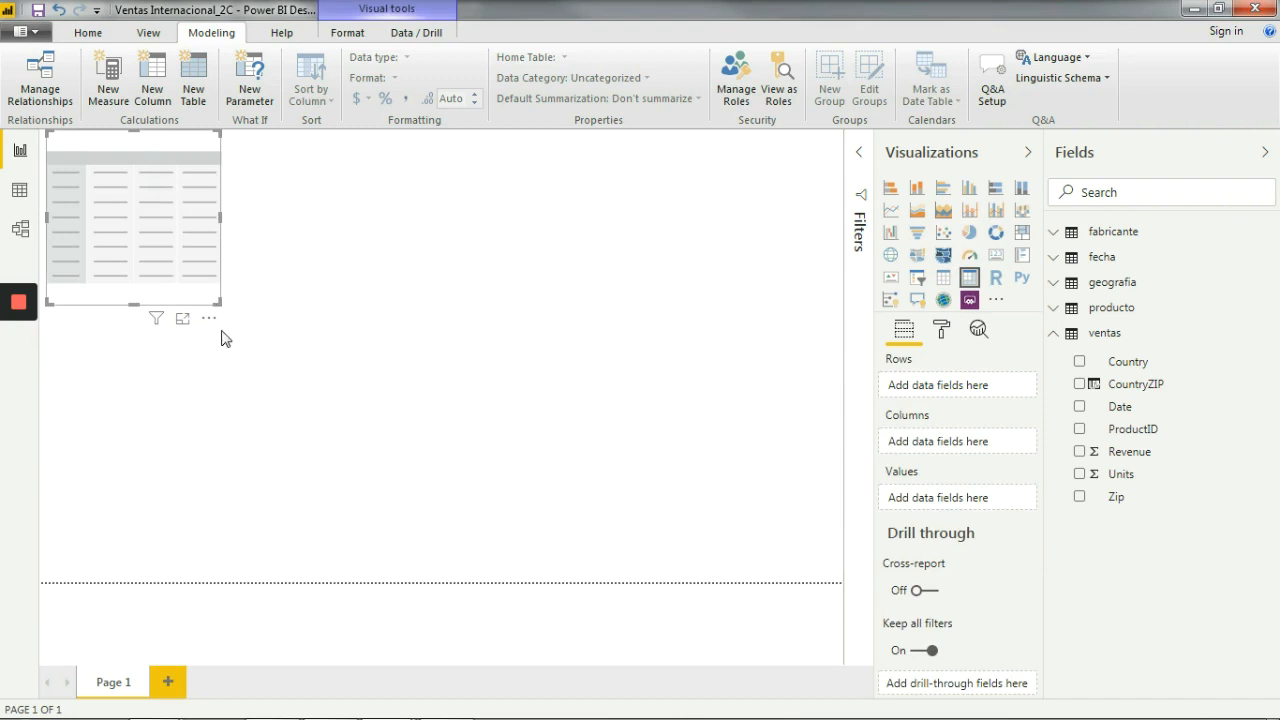
{"action": "left_click_drag", "start_coordinate": [216, 298], "coordinate": [872, 590]}
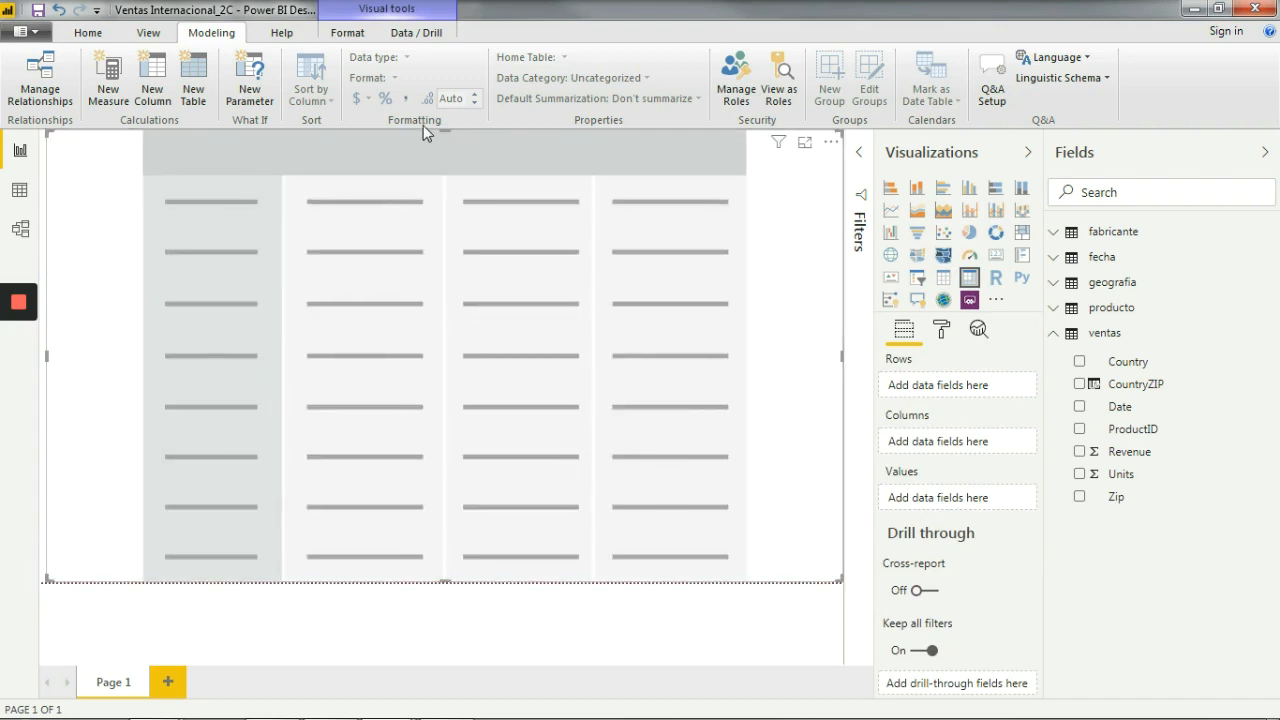
{"action": "left_click_drag", "start_coordinate": [440, 129], "coordinate": [448, 379]}
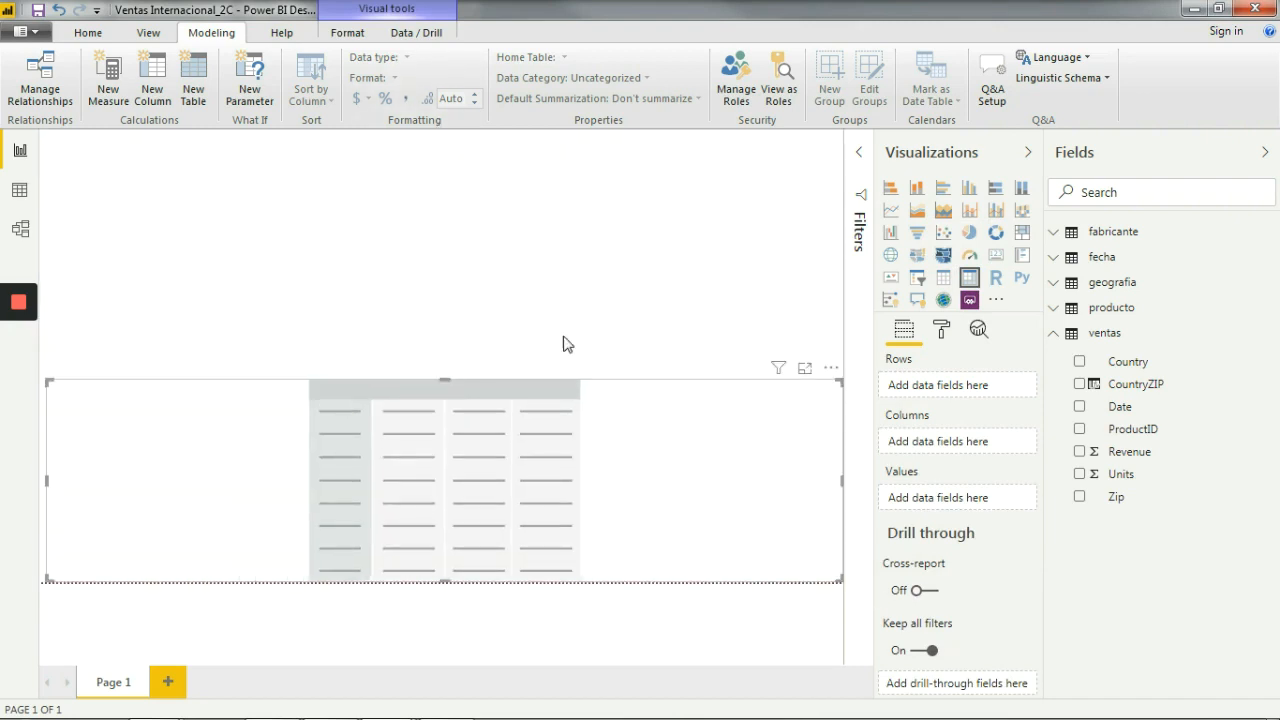
Populate the matrix with fecha MonthName as rows, fecha Year as columns and ventas Revenue as values.
{"action": "left_click", "coordinate": [1055, 259]}
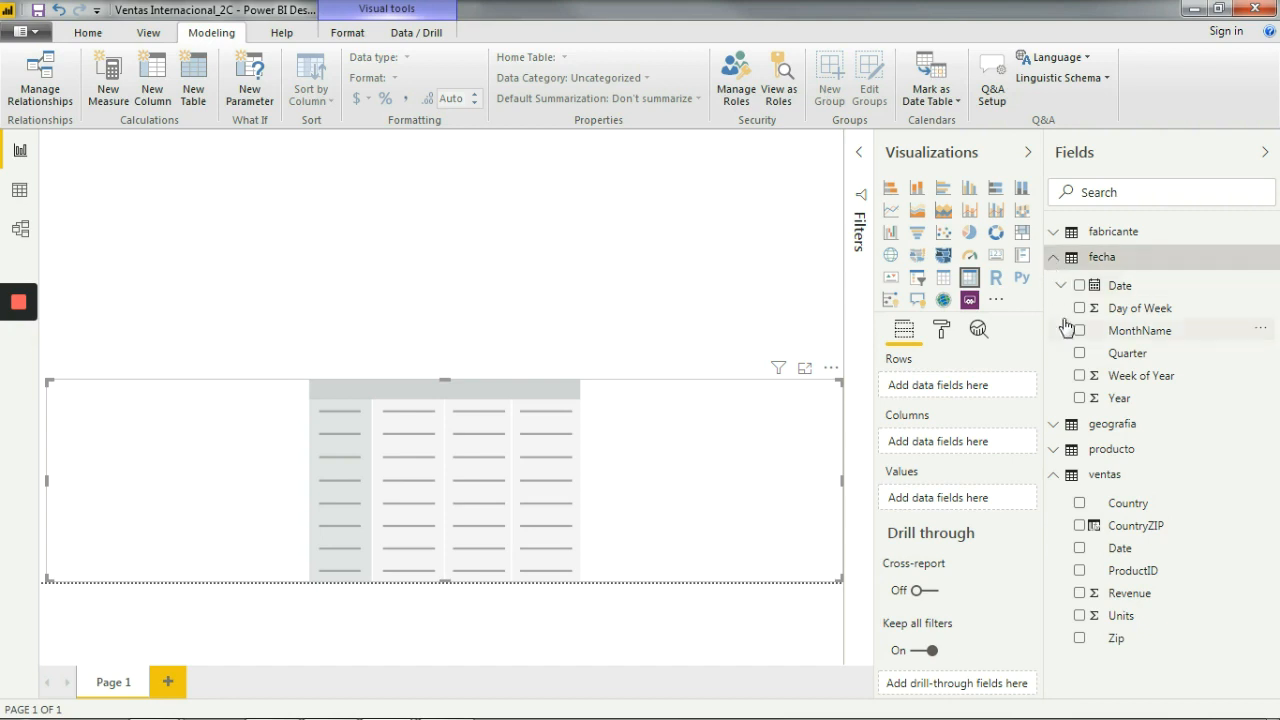
{"action": "left_click_drag", "start_coordinate": [1140, 335], "coordinate": [928, 392]}
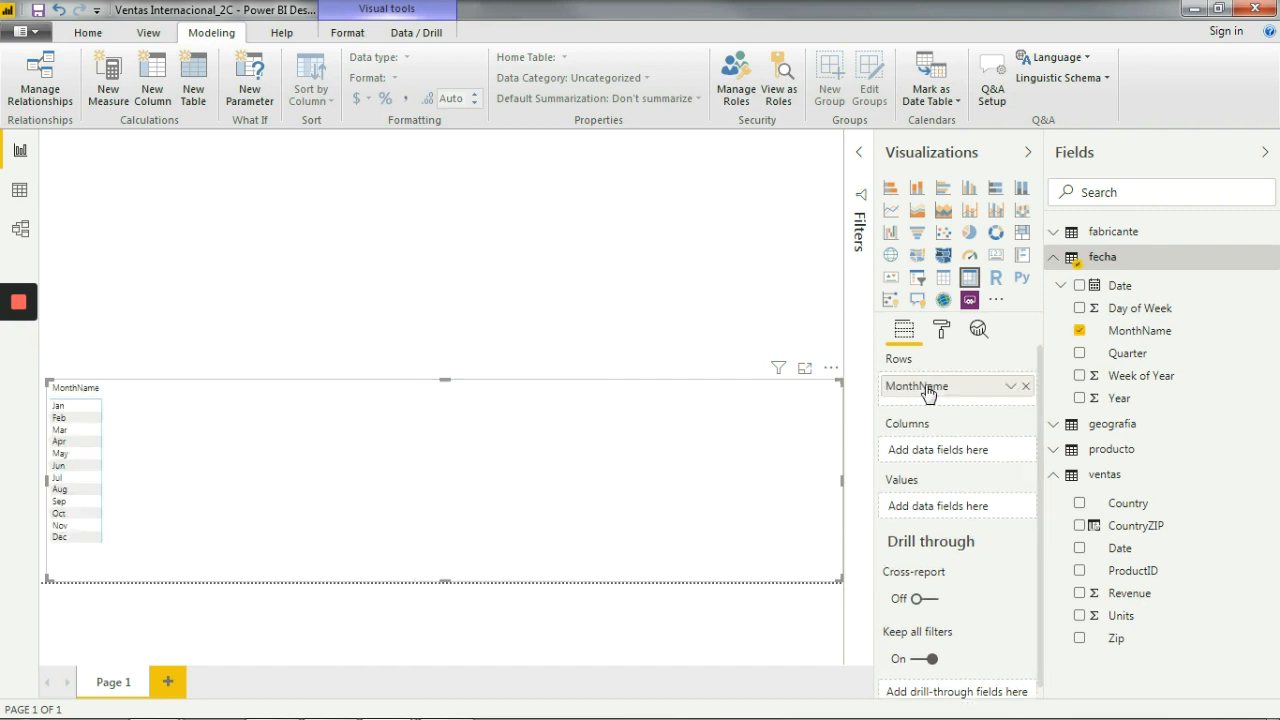
{"action": "left_click_drag", "start_coordinate": [1115, 400], "coordinate": [928, 452]}
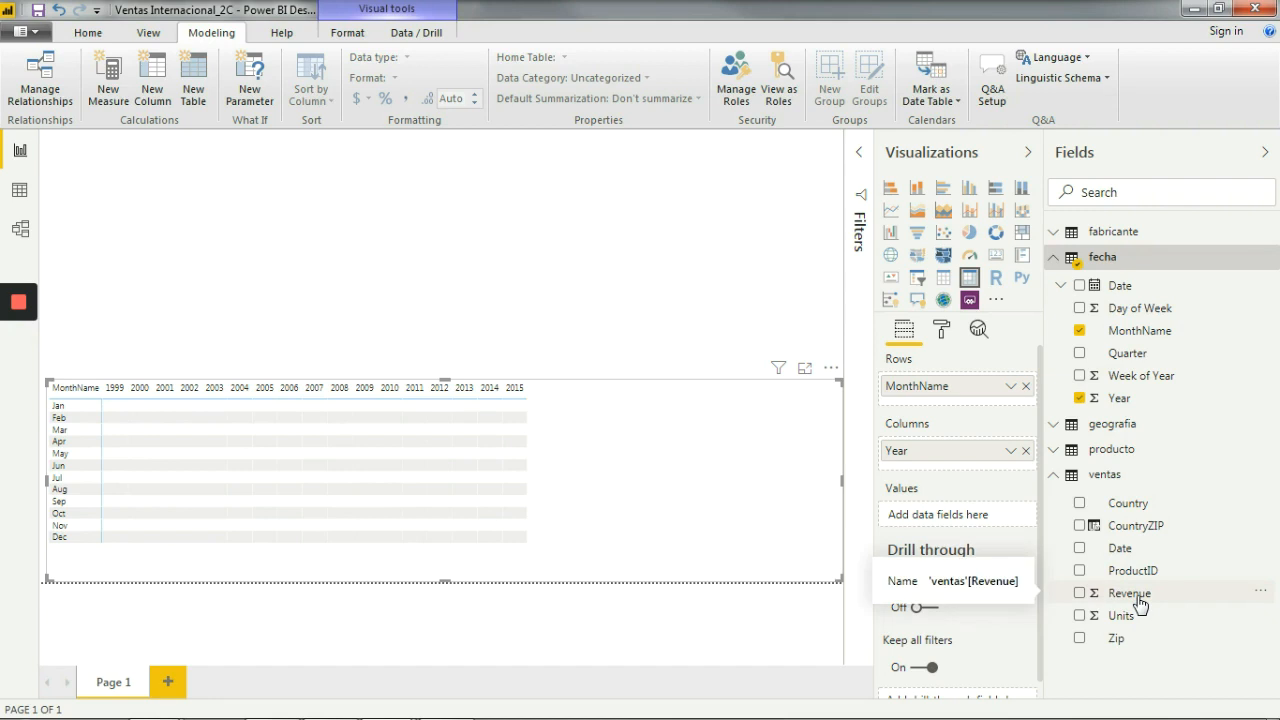
{"action": "left_click_drag", "start_coordinate": [1140, 604], "coordinate": [931, 527]}
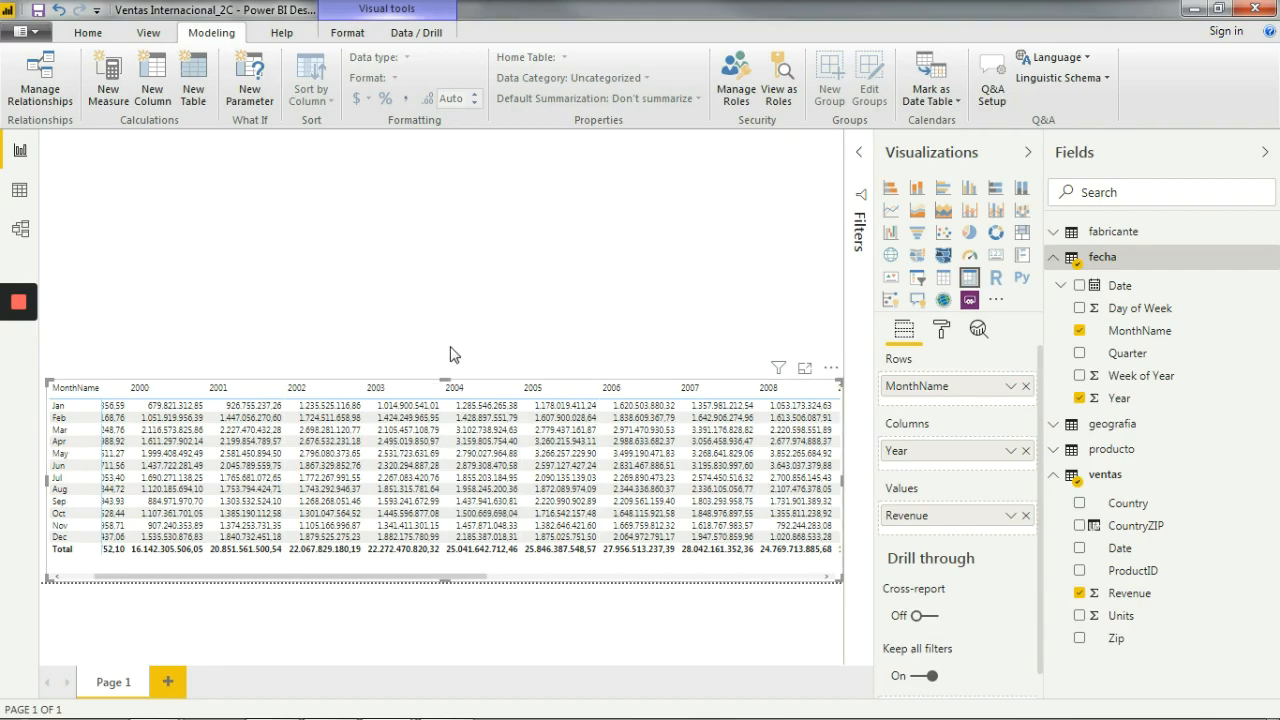
Set the text size of the matrix values to 12 pt.
{"action": "left_click", "coordinate": [941, 328]}
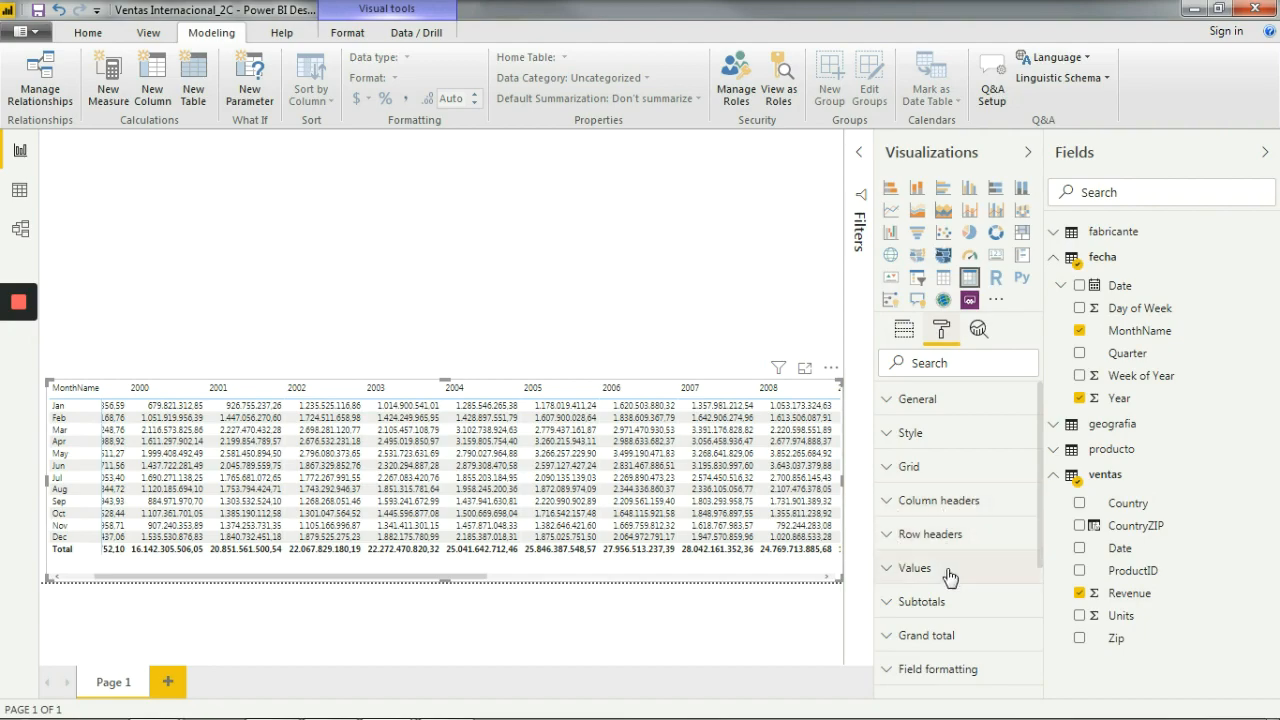
{"action": "left_click", "coordinate": [893, 567]}
{"action": "scroll", "coordinate": [979, 553], "scroll_direction": "down", "scroll_amount": 10}
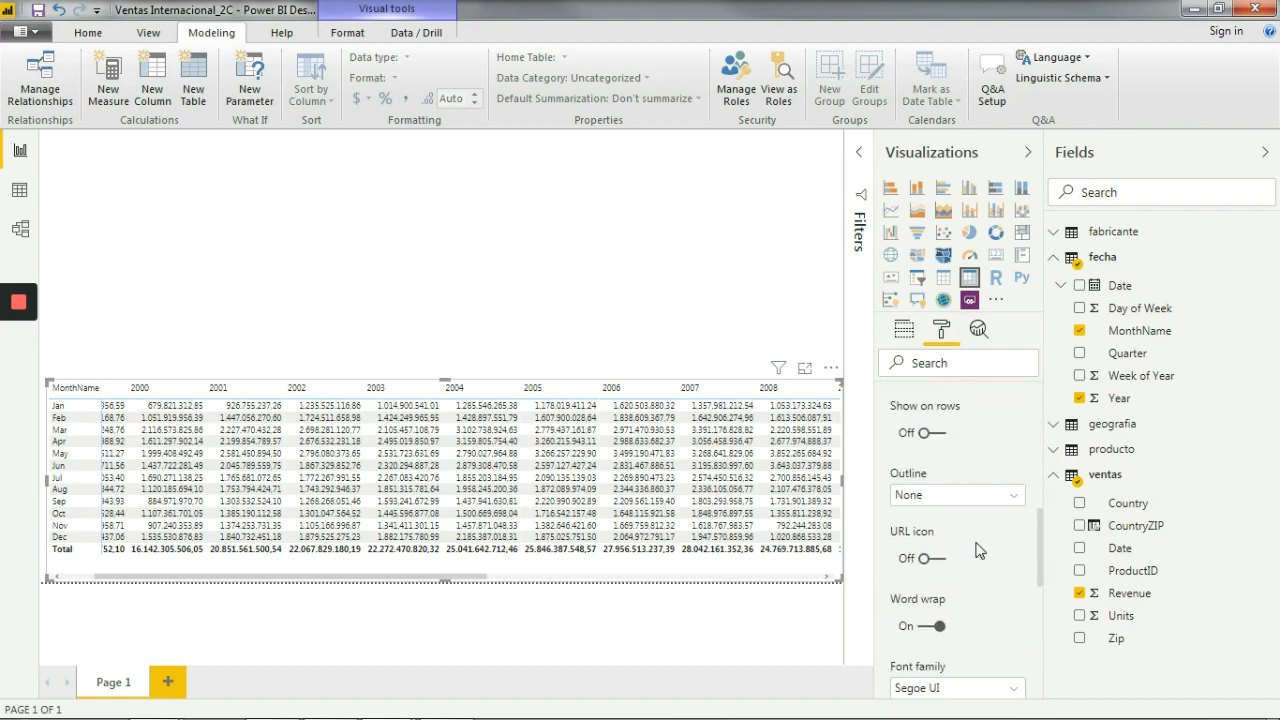
{"action": "left_click", "coordinate": [942, 596]}
{"action": "left_click", "coordinate": [942, 596]}
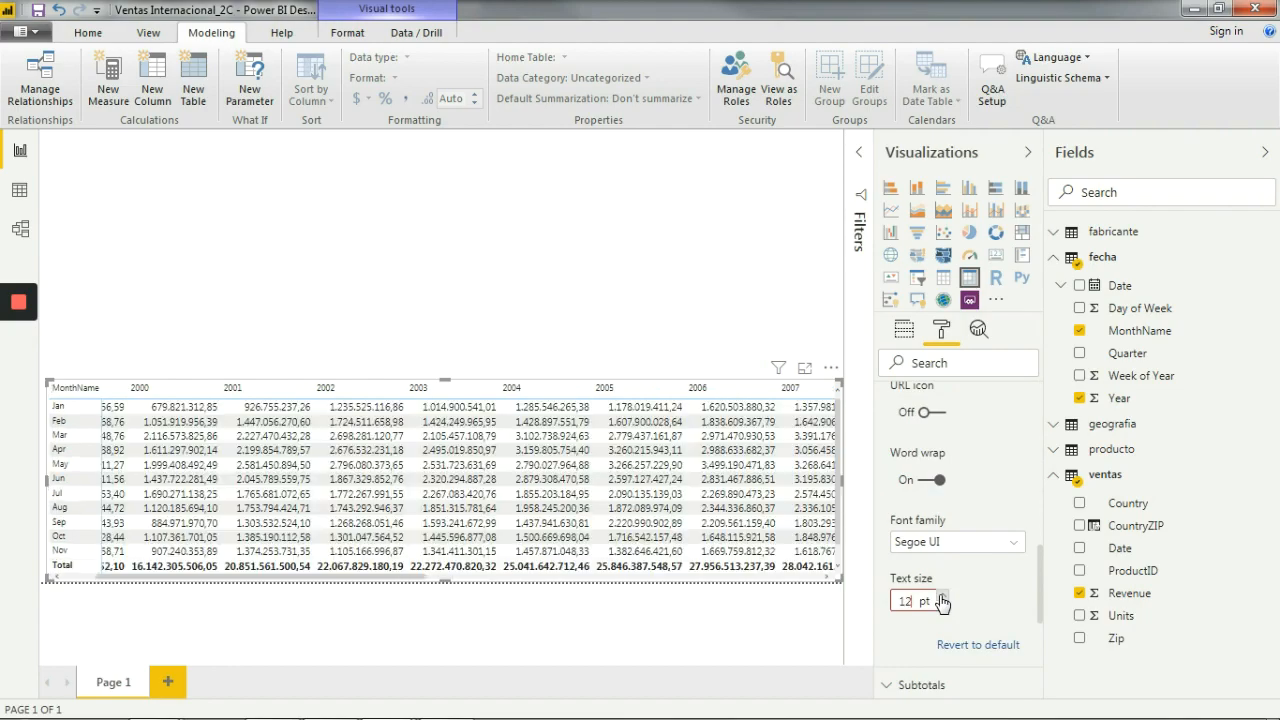
Set the text size of the matrix row headers to 12 pt.
{"action": "scroll", "coordinate": [920, 485], "scroll_direction": "up", "scroll_amount": 5}
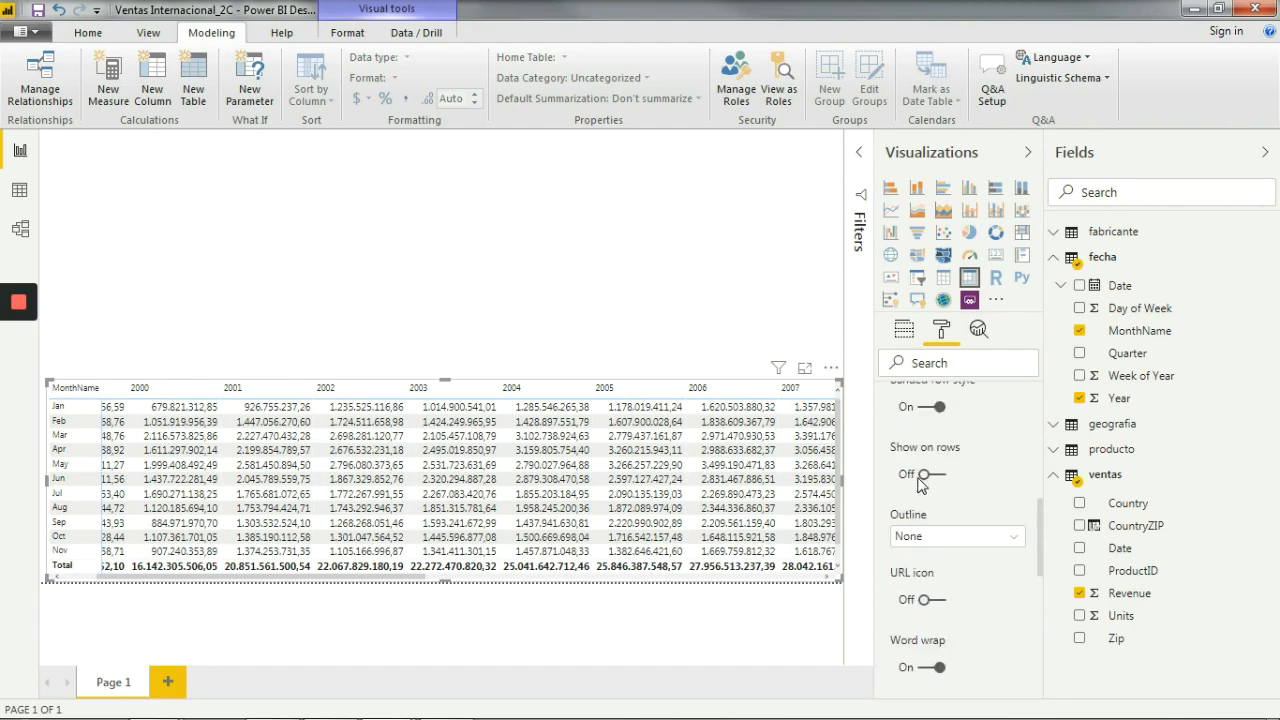
{"action": "scroll", "coordinate": [920, 485], "scroll_direction": "up", "scroll_amount": 4}
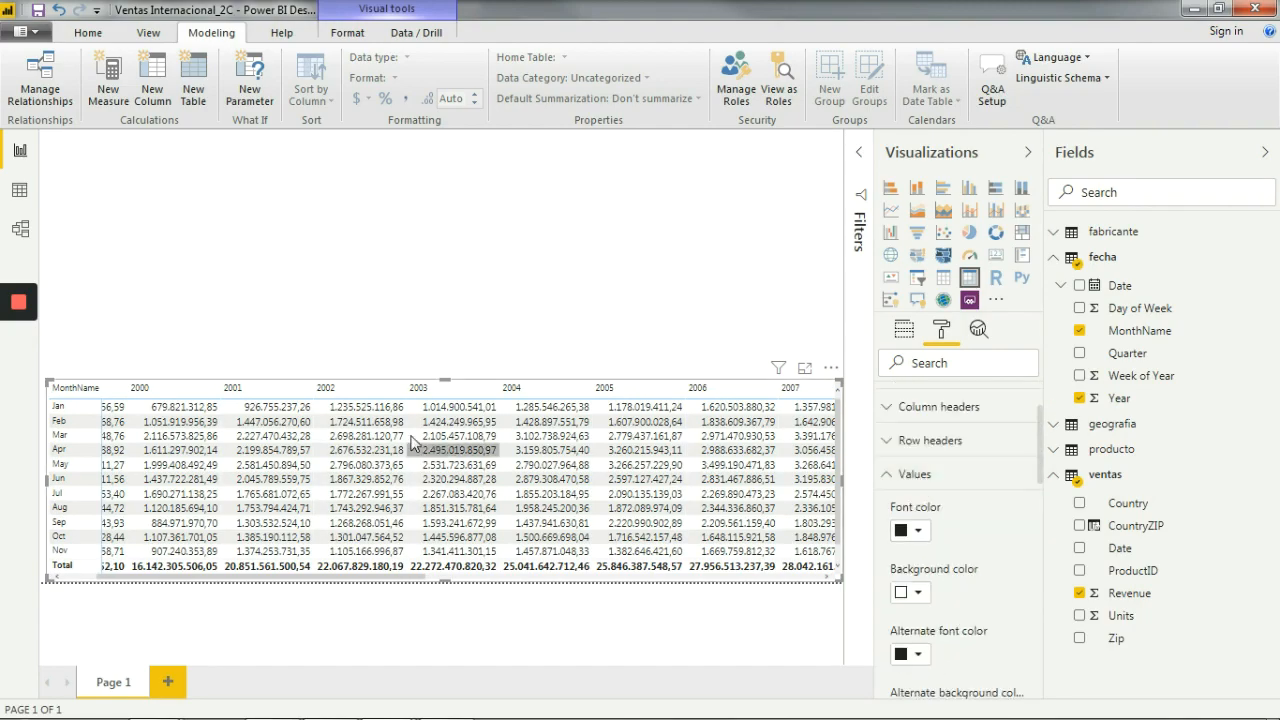
{"action": "left_click", "coordinate": [893, 463]}
{"action": "left_click", "coordinate": [930, 440]}
{"action": "scroll", "coordinate": [934, 620], "scroll_direction": "down", "scroll_amount": 4}
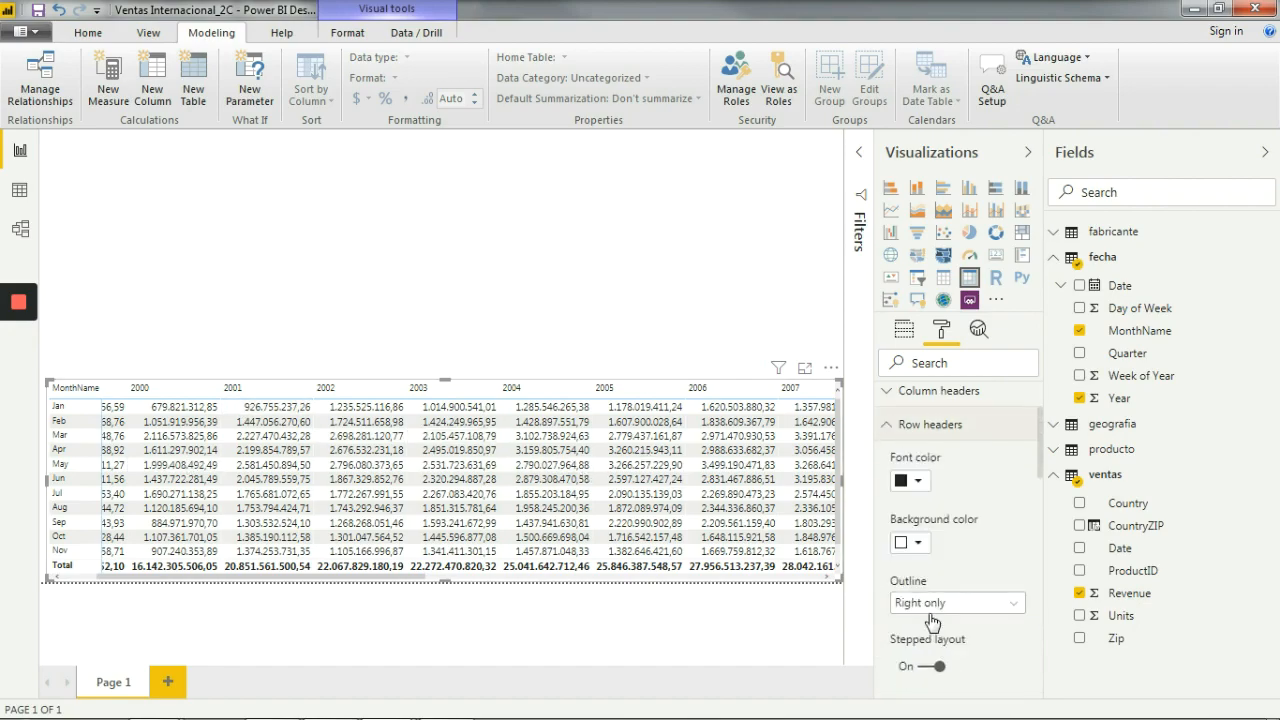
{"action": "left_click", "coordinate": [942, 534]}
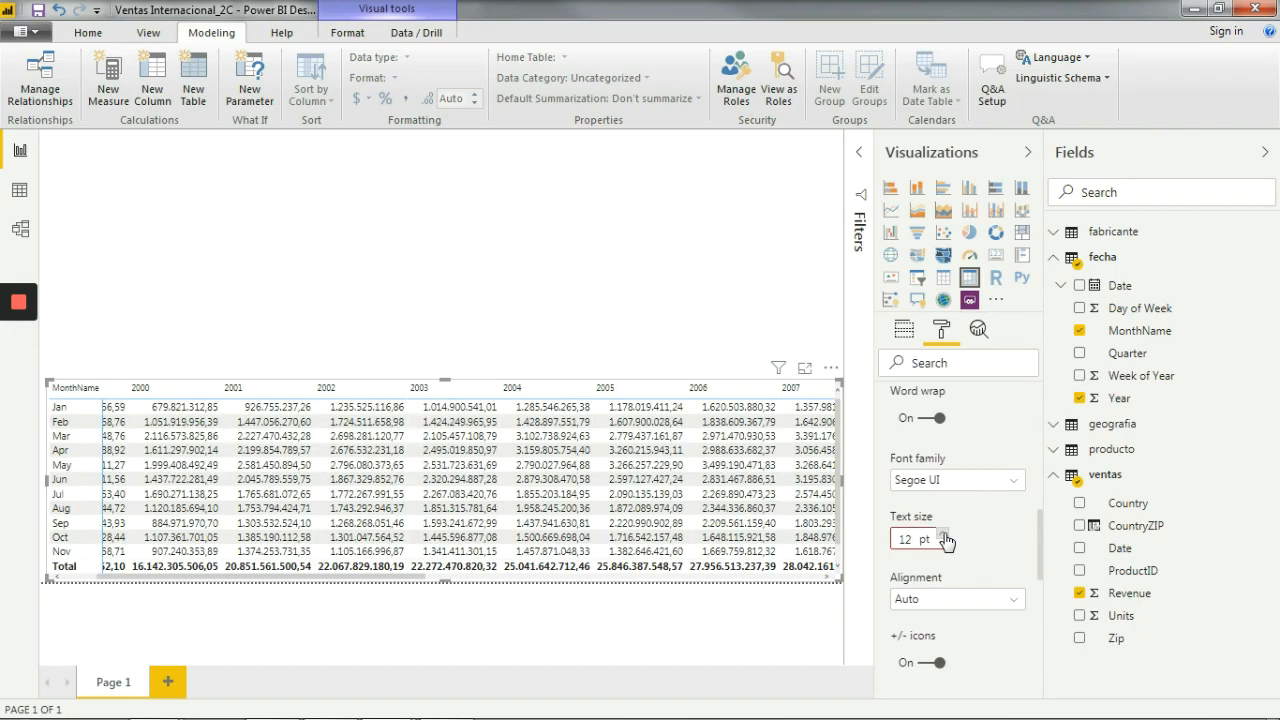
Set the text size of the matrix column headers to 12 pt.
{"action": "scroll", "coordinate": [945, 541], "scroll_direction": "up", "scroll_amount": 8}
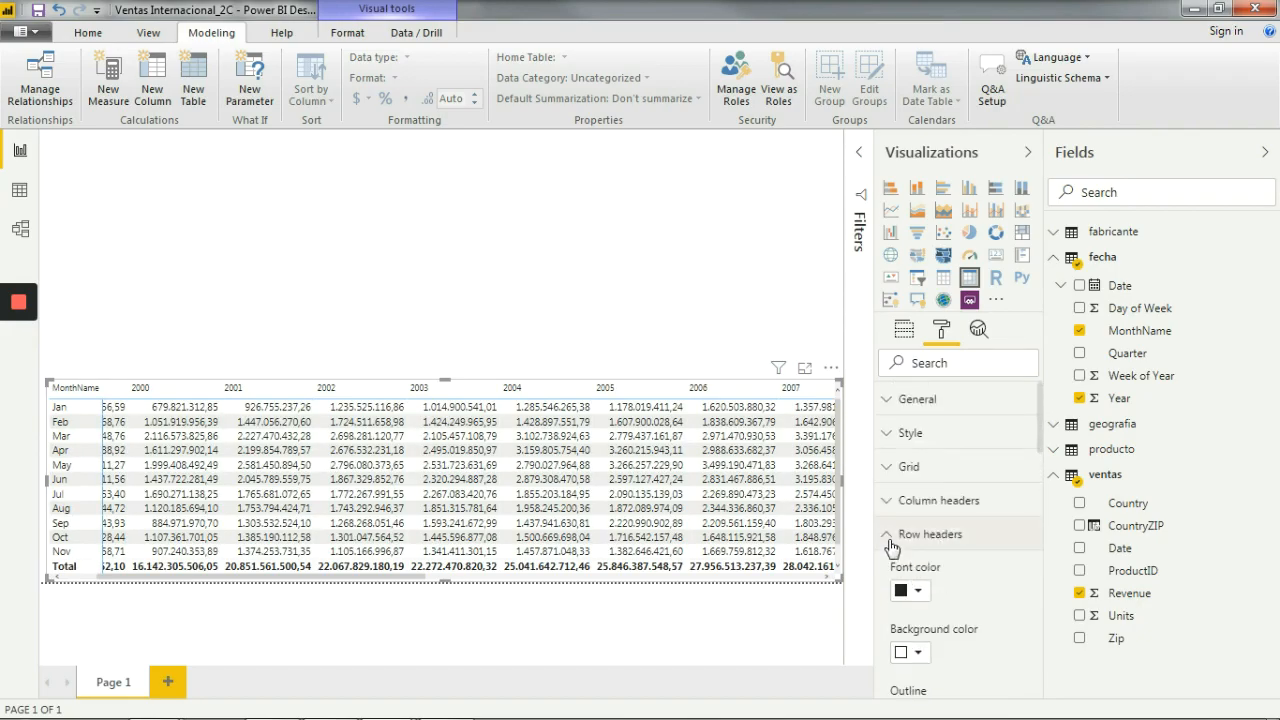
{"action": "left_click", "coordinate": [891, 536]}
{"action": "left_click", "coordinate": [895, 500]}
{"action": "scroll", "coordinate": [951, 563], "scroll_direction": "down", "scroll_amount": 3}
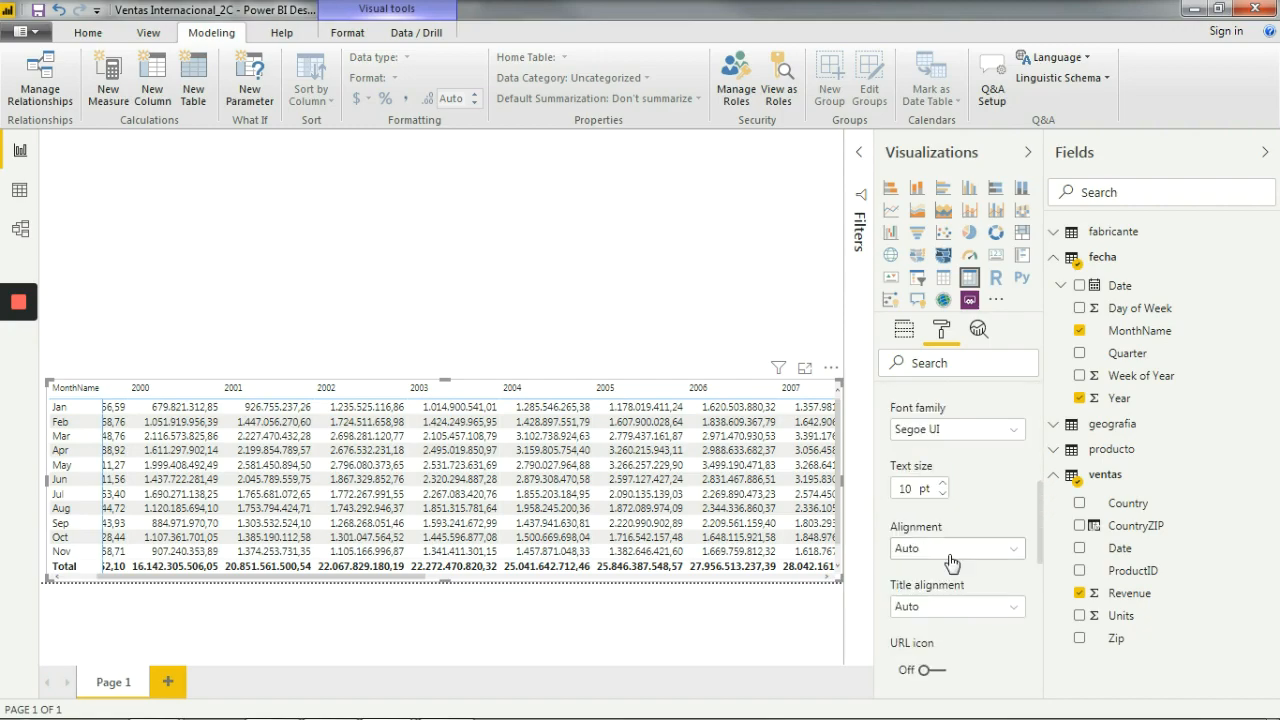
{"action": "scroll", "coordinate": [951, 563], "scroll_direction": "down", "scroll_amount": 3}
{"action": "scroll", "coordinate": [948, 560], "scroll_direction": "up", "scroll_amount": 4}
{"action": "left_click", "coordinate": [941, 484]}
{"action": "left_click", "coordinate": [941, 484]}
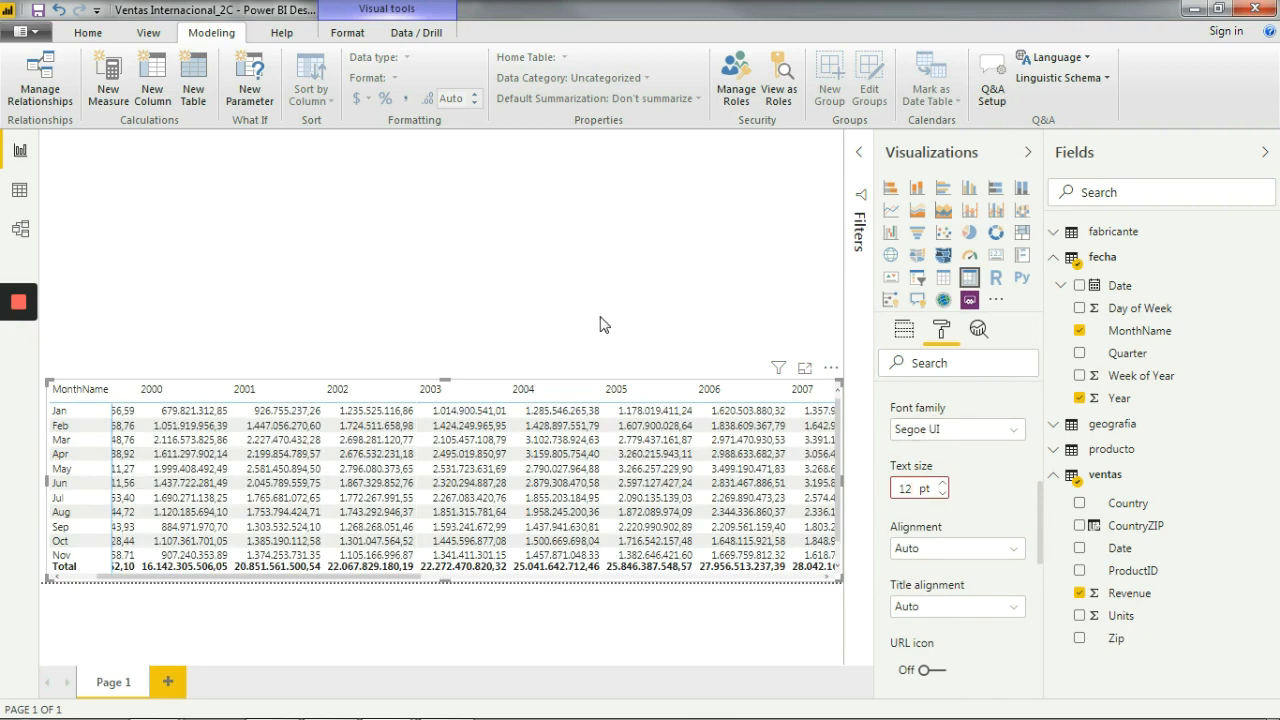
Create a new measure and name it Ventas ACUM.
{"action": "left_click", "coordinate": [387, 572]}
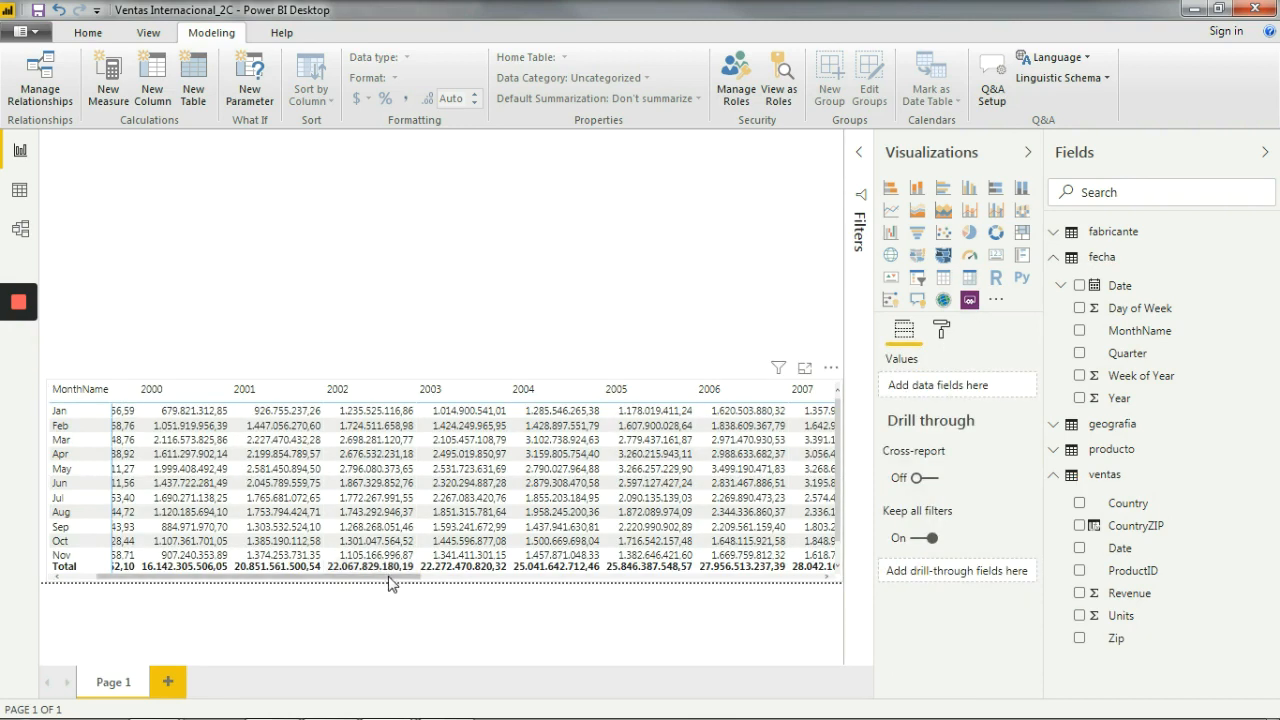
{"action": "left_click_drag", "start_coordinate": [392, 577], "coordinate": [291, 577]}
{"action": "left_click", "coordinate": [138, 409]}
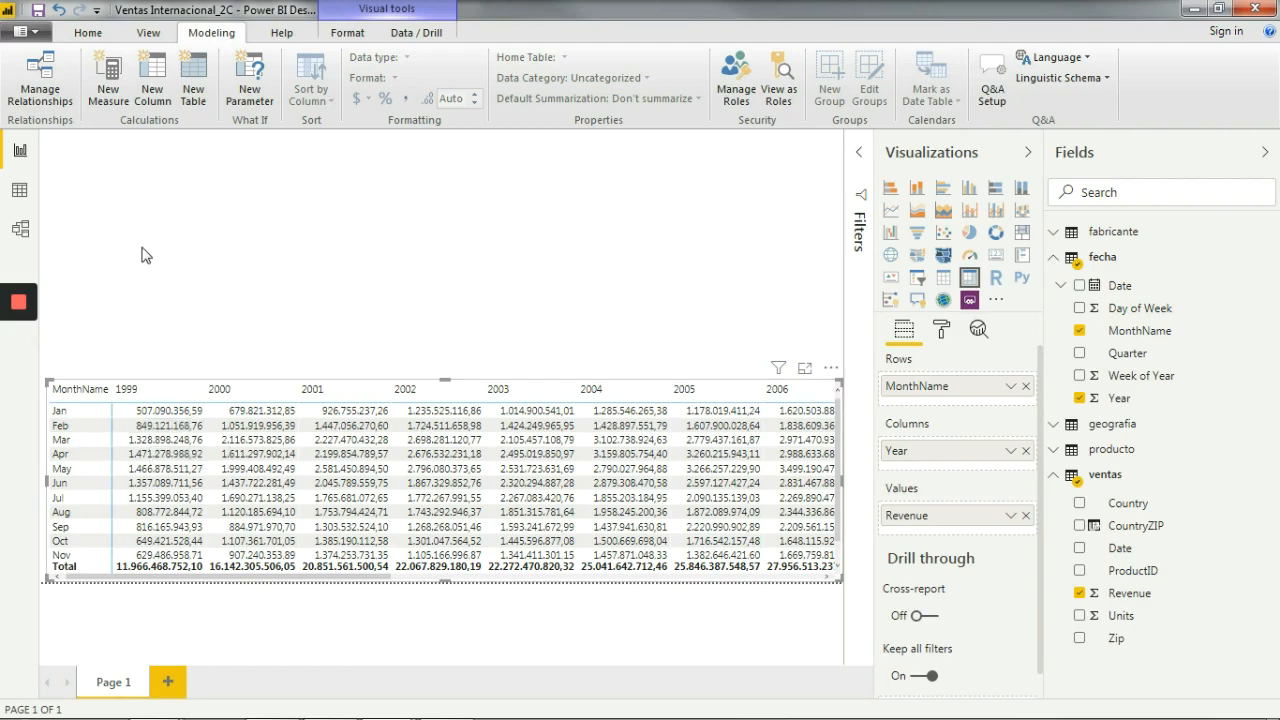
{"action": "left_click", "coordinate": [111, 81]}
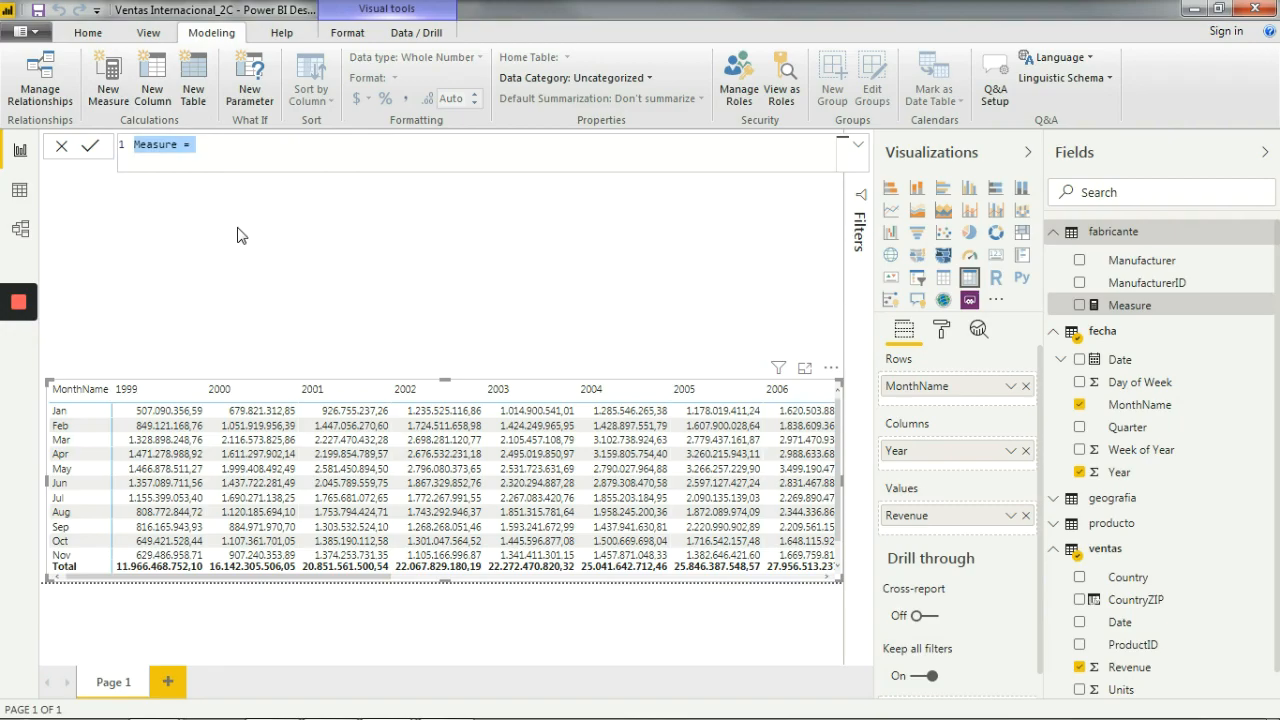
{"action": "left_click", "coordinate": [239, 143]}
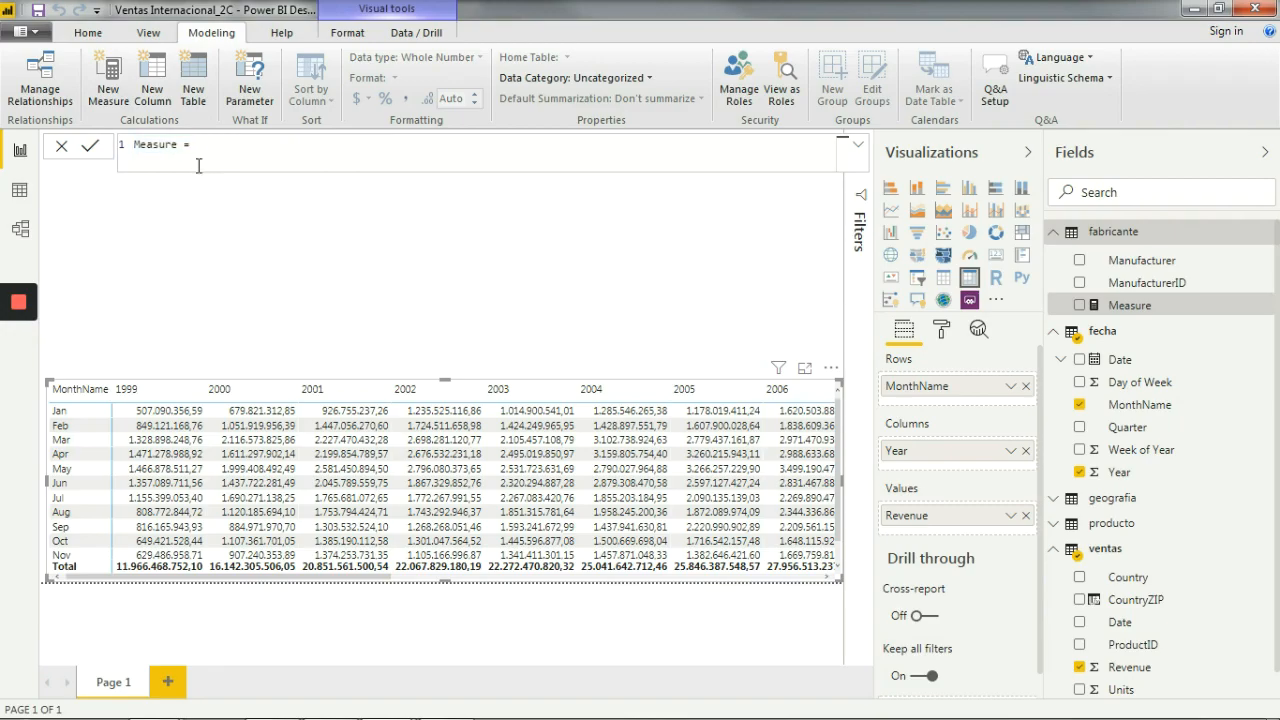
{"action": "double_click", "coordinate": [175, 147]}
{"action": "type", "text": "Ventas ACUM"}
{"action": "key", "text": "End"}
Begin the Ventas ACUM formula with TOTALYTD, using SUM(ventas[Revenue]) as its expression.
{"action": "type", "text": "total"}
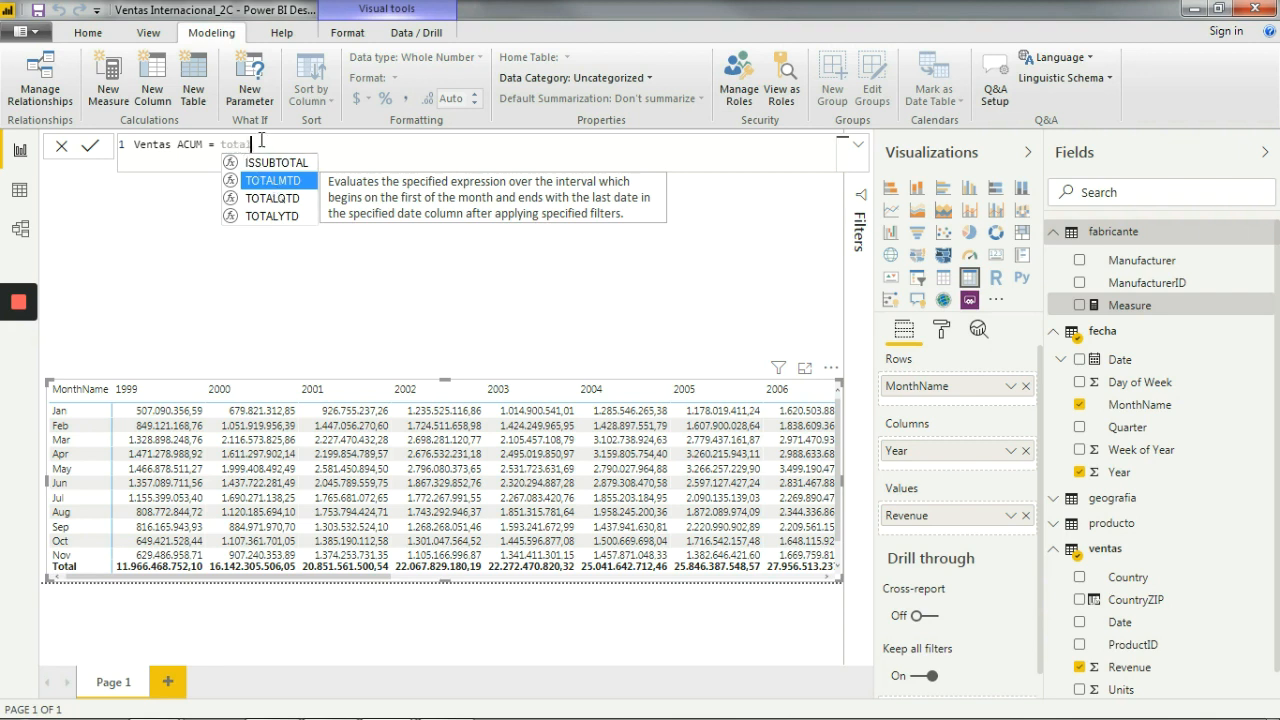
{"action": "double_click", "coordinate": [259, 216]}
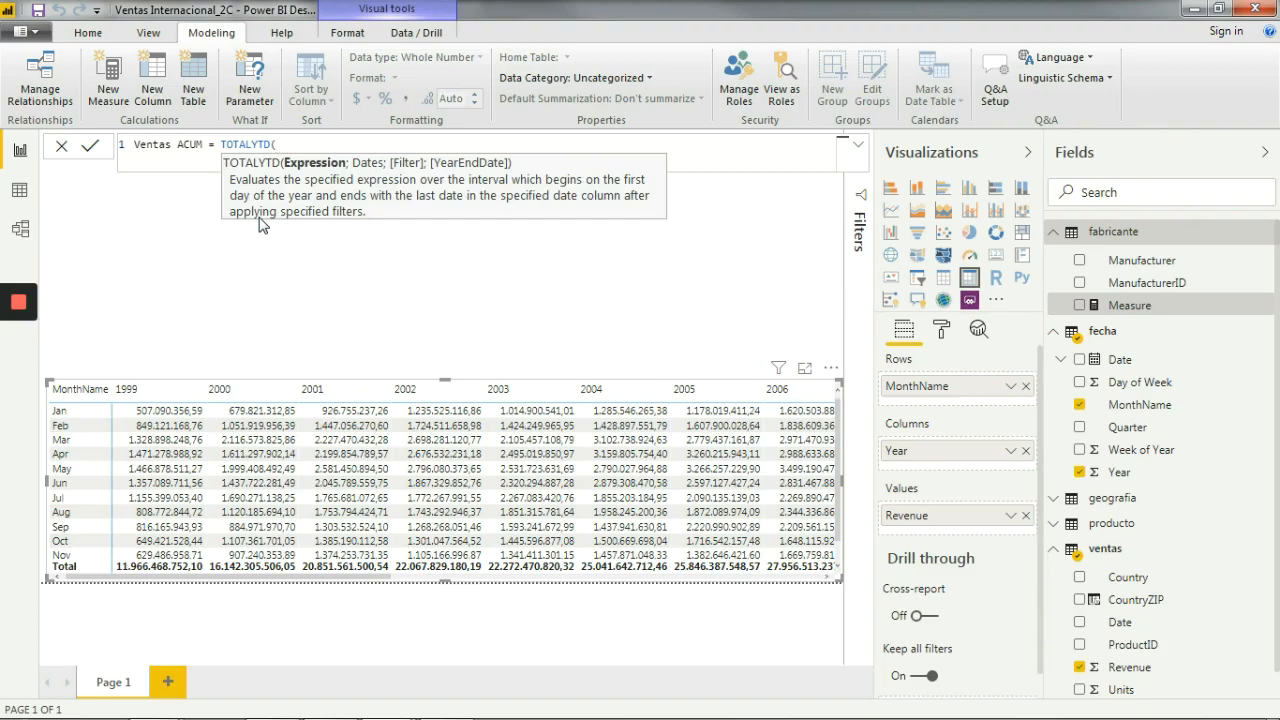
{"action": "type", "text": "sum"}
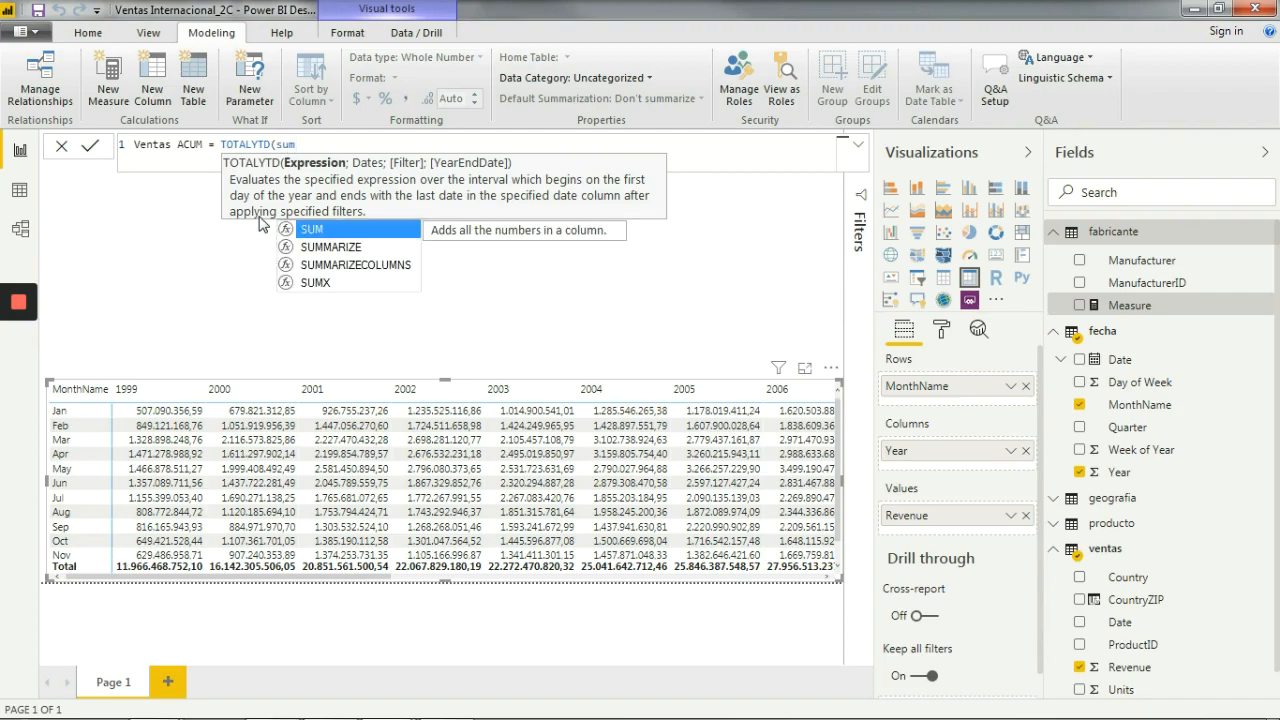
{"action": "key", "text": "Tab"}
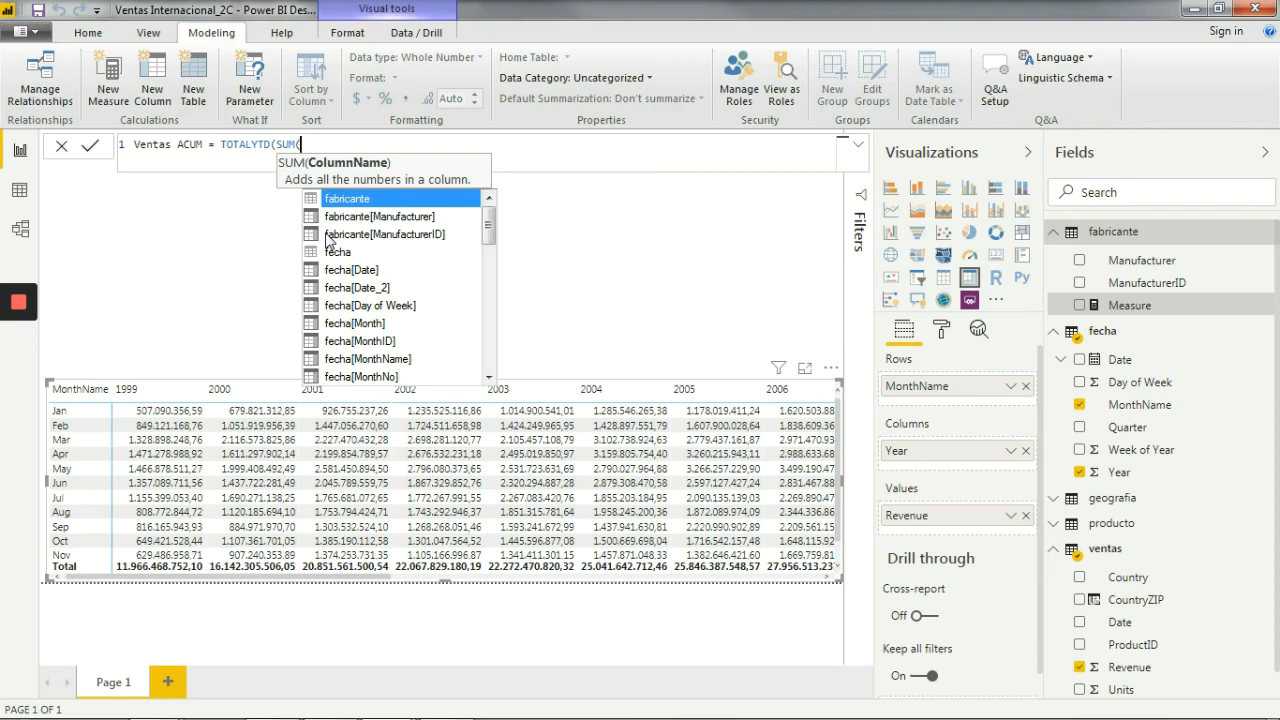
{"action": "left_click_drag", "start_coordinate": [486, 228], "coordinate": [490, 322]}
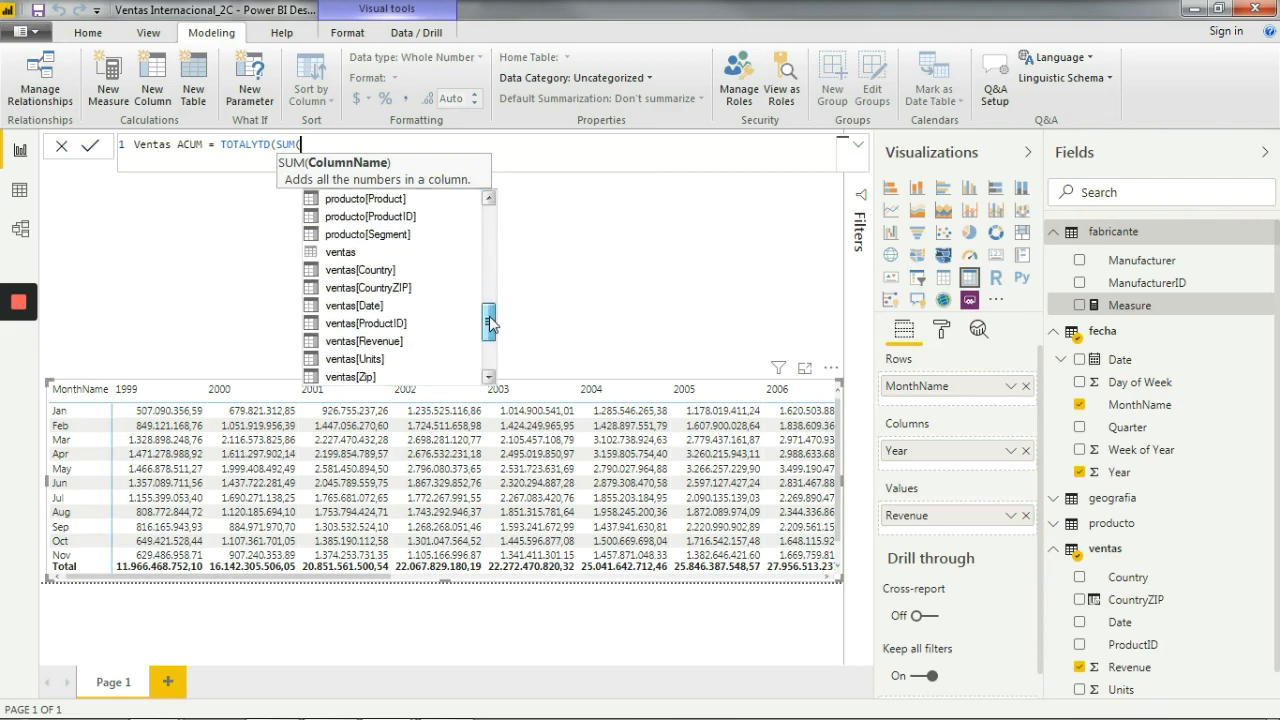
{"action": "left_click", "coordinate": [397, 343]}
{"action": "double_click", "coordinate": [397, 343]}
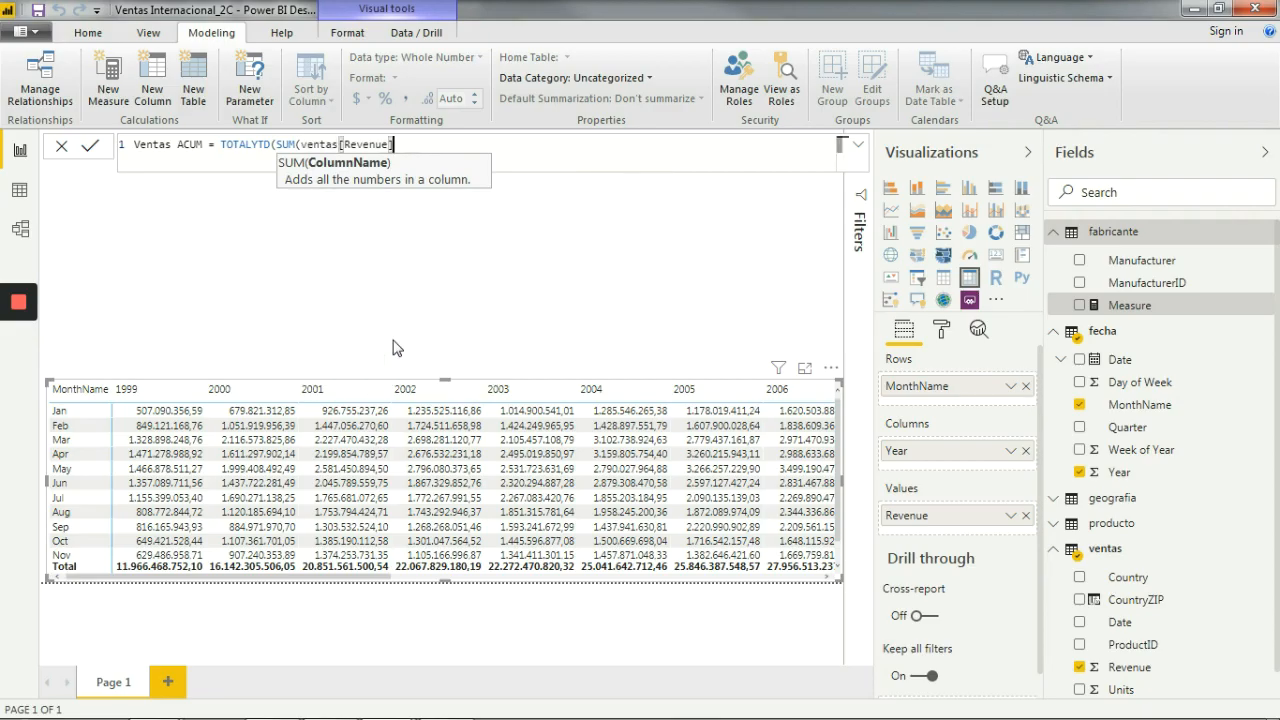
{"action": "type", "text": ")"}
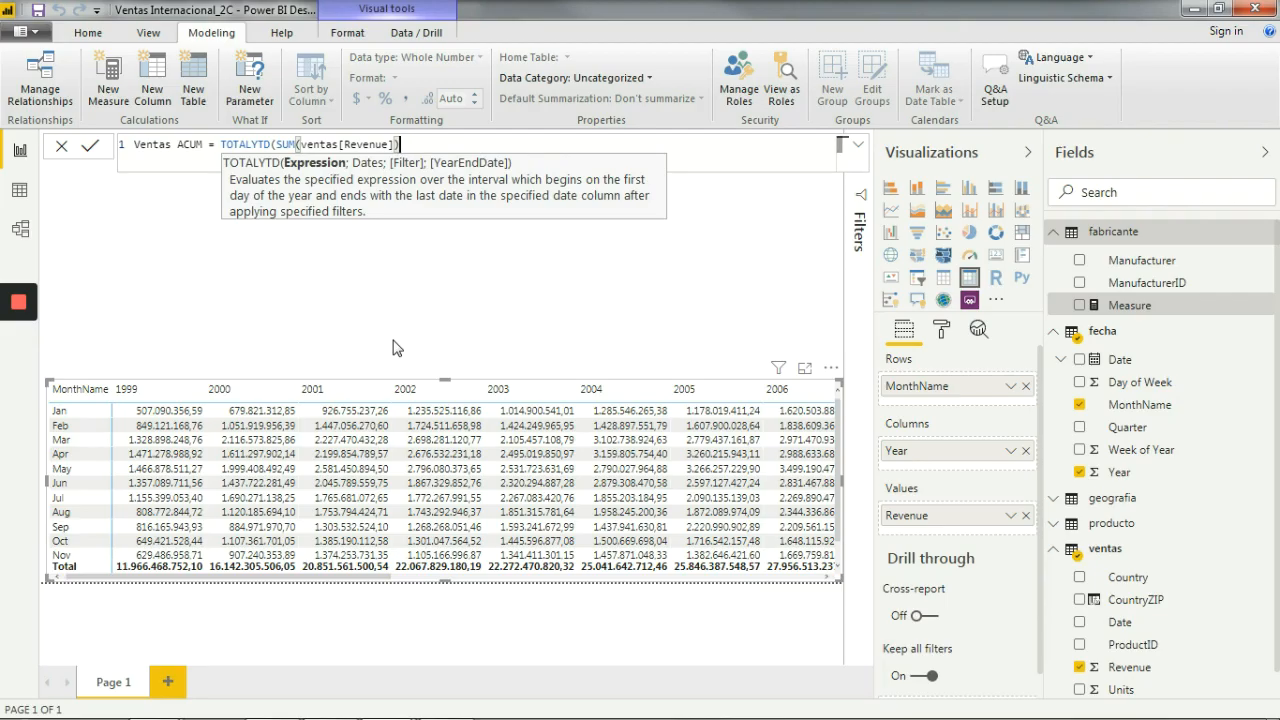
Complete the TOTALYTD formula with fecha[Date] as the dates argument and set the measure's home table to ventas.
{"action": "type", "text": ";"}
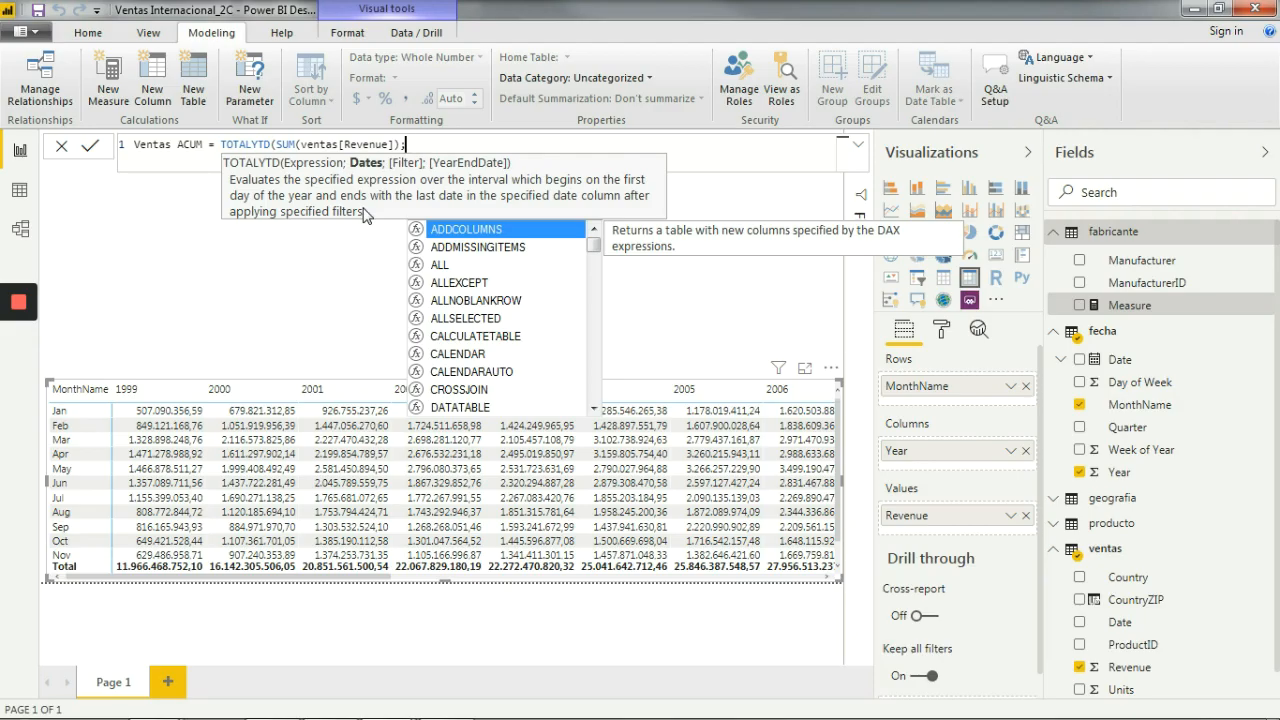
{"action": "left_click_drag", "start_coordinate": [594, 247], "coordinate": [594, 284]}
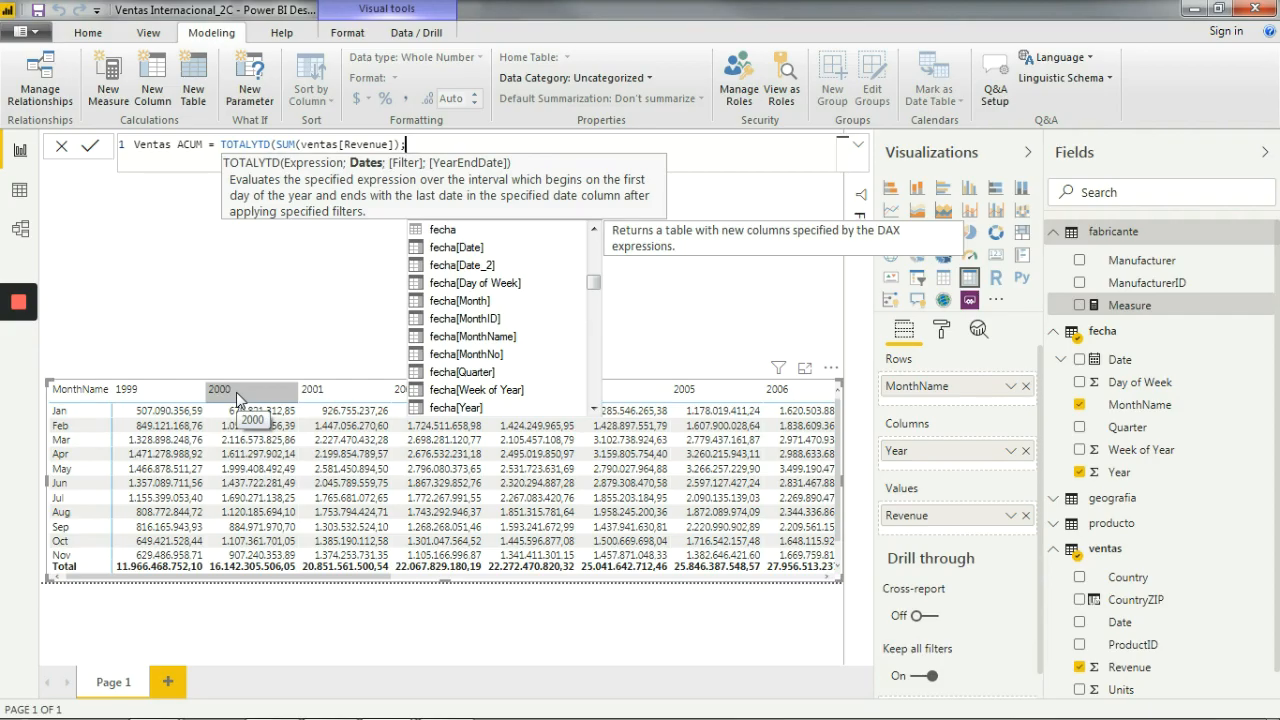
{"action": "double_click", "coordinate": [452, 250]}
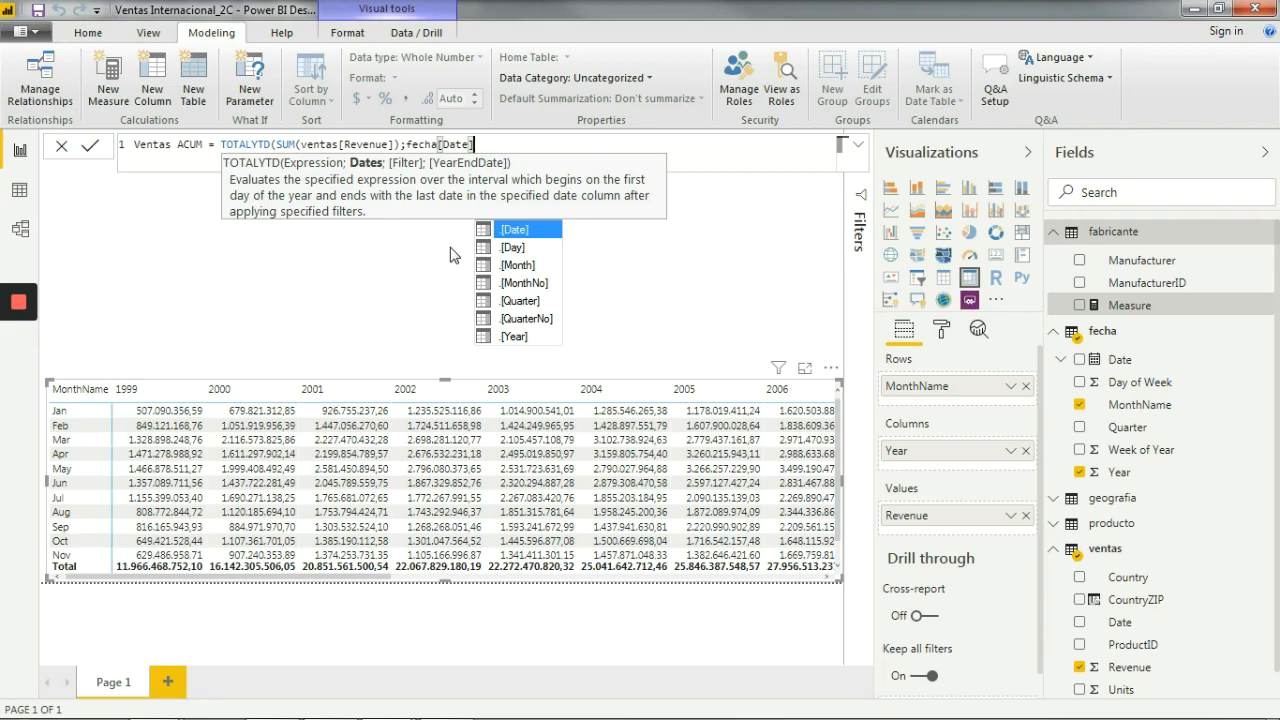
{"action": "type", "text": ")"}
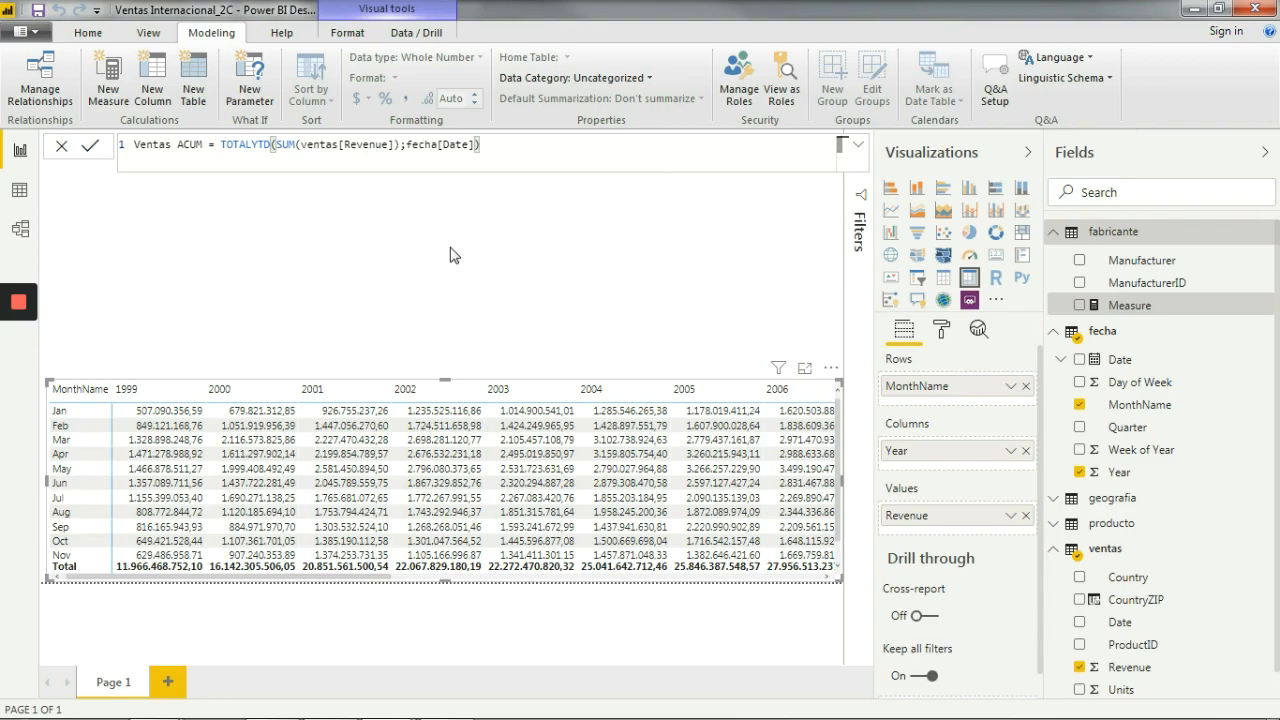
{"action": "key", "text": "Return"}
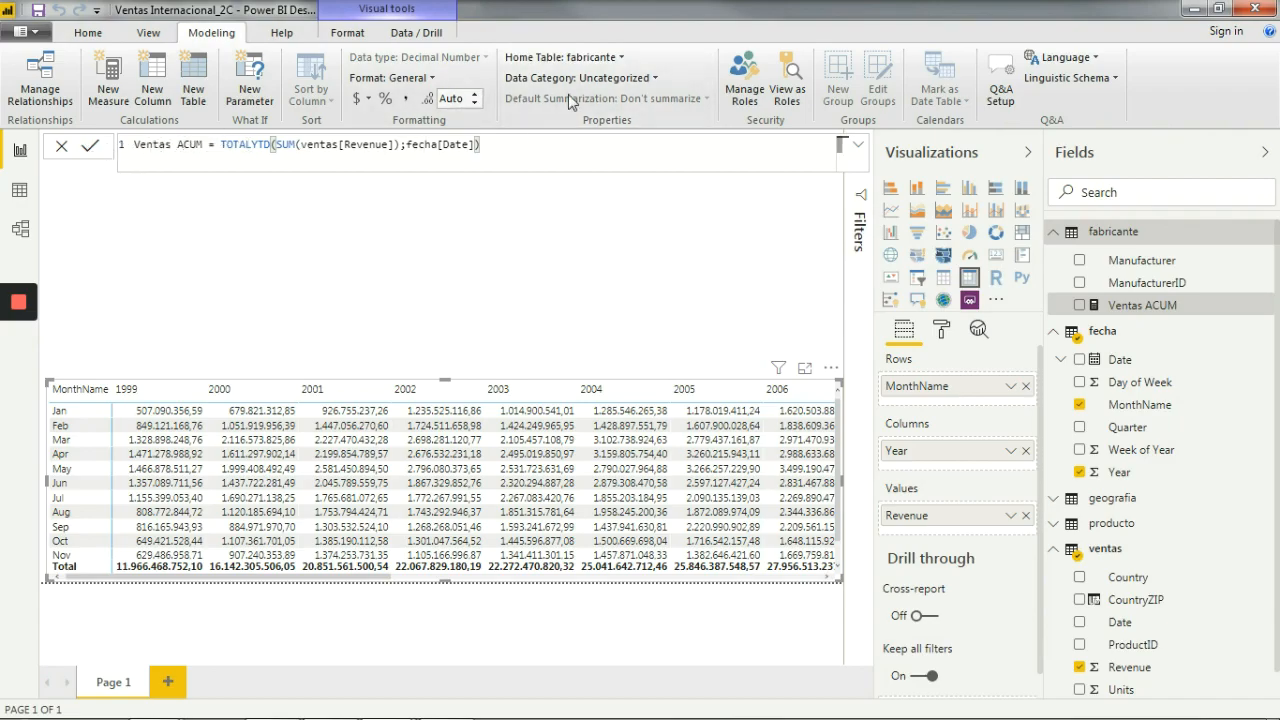
{"action": "left_click", "coordinate": [621, 60]}
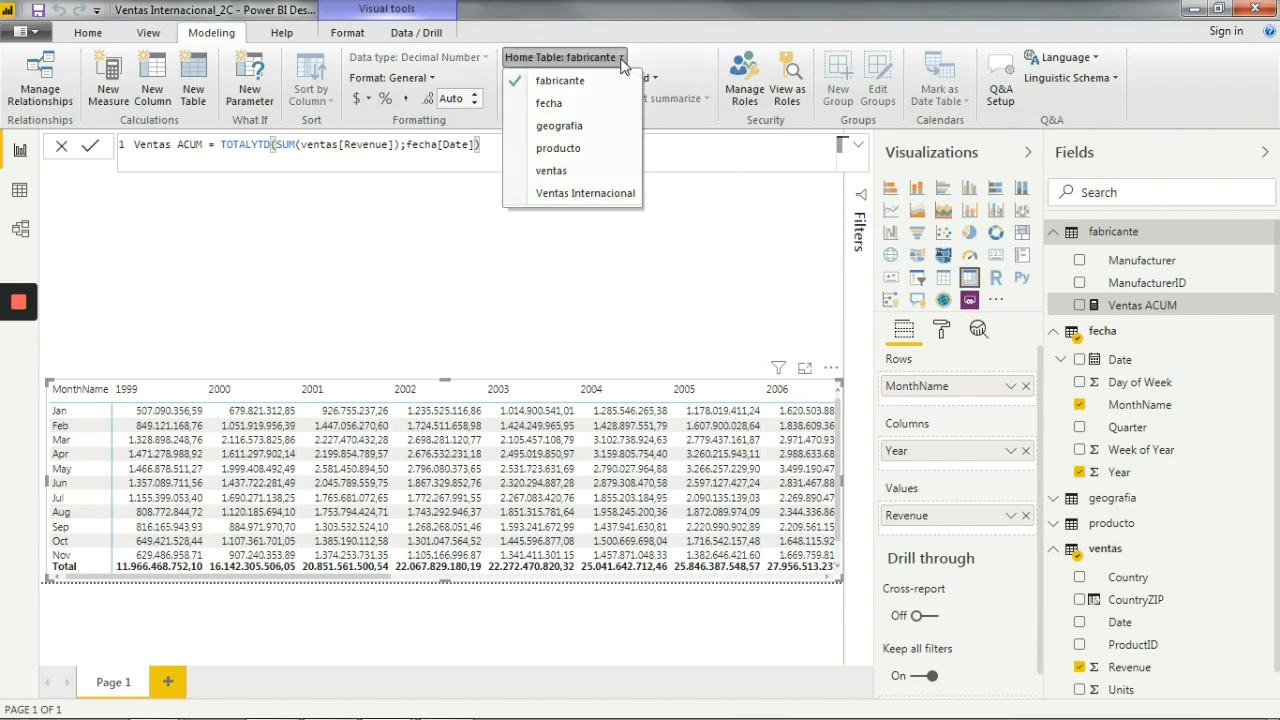
{"action": "left_click", "coordinate": [577, 181]}
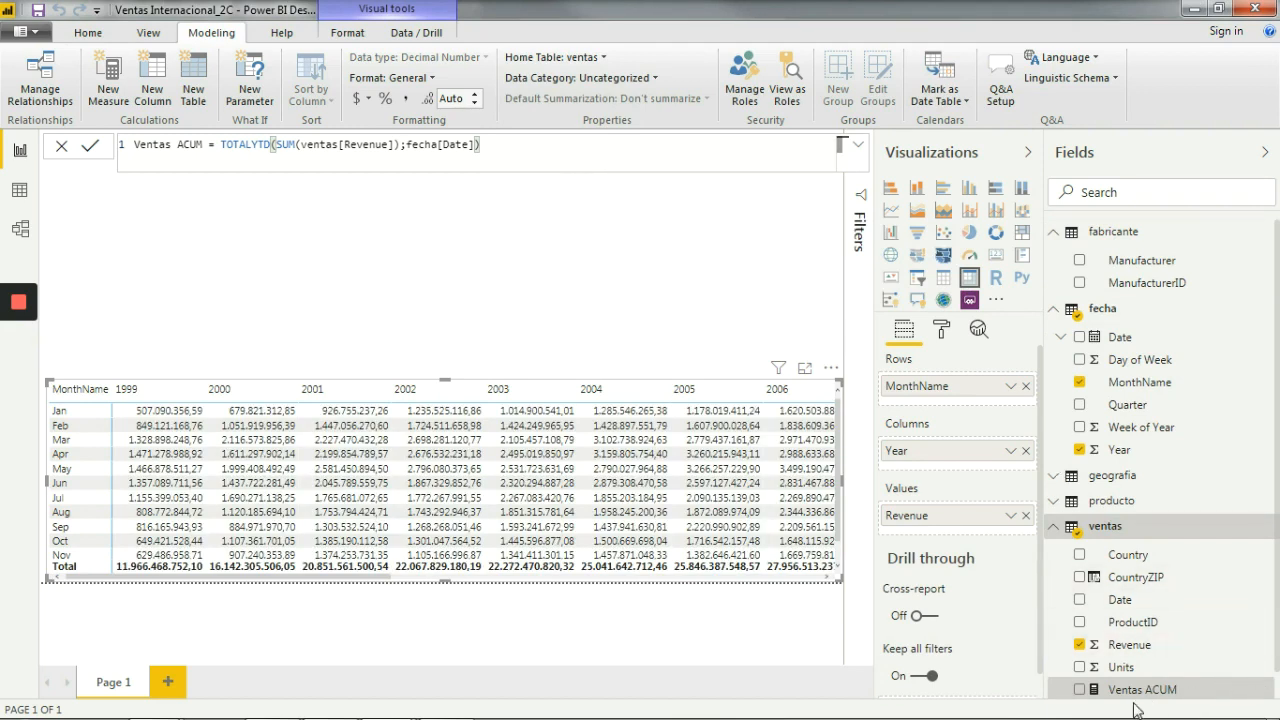
Add Ventas ACUM to the matrix values and enlarge the matrix upward so all twelve months and the total fit.
{"action": "left_click_drag", "start_coordinate": [1130, 695], "coordinate": [953, 530]}
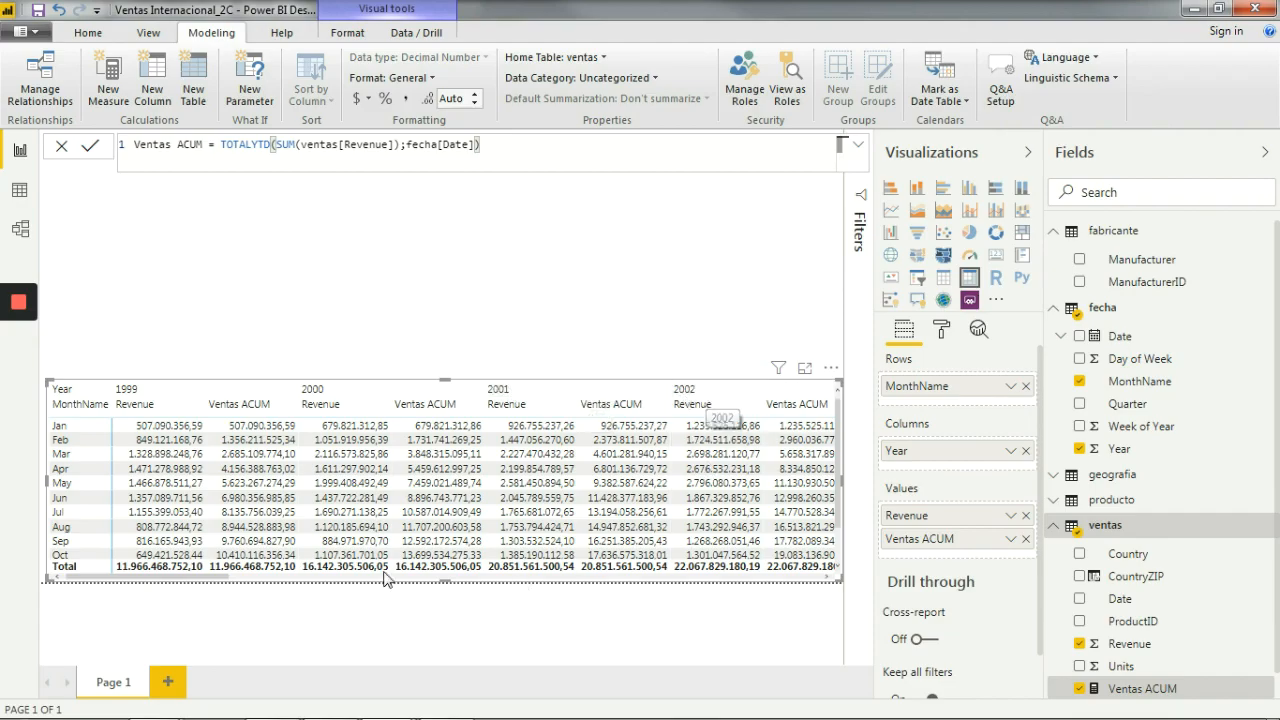
{"action": "left_click_drag", "start_coordinate": [211, 583], "coordinate": [130, 574]}
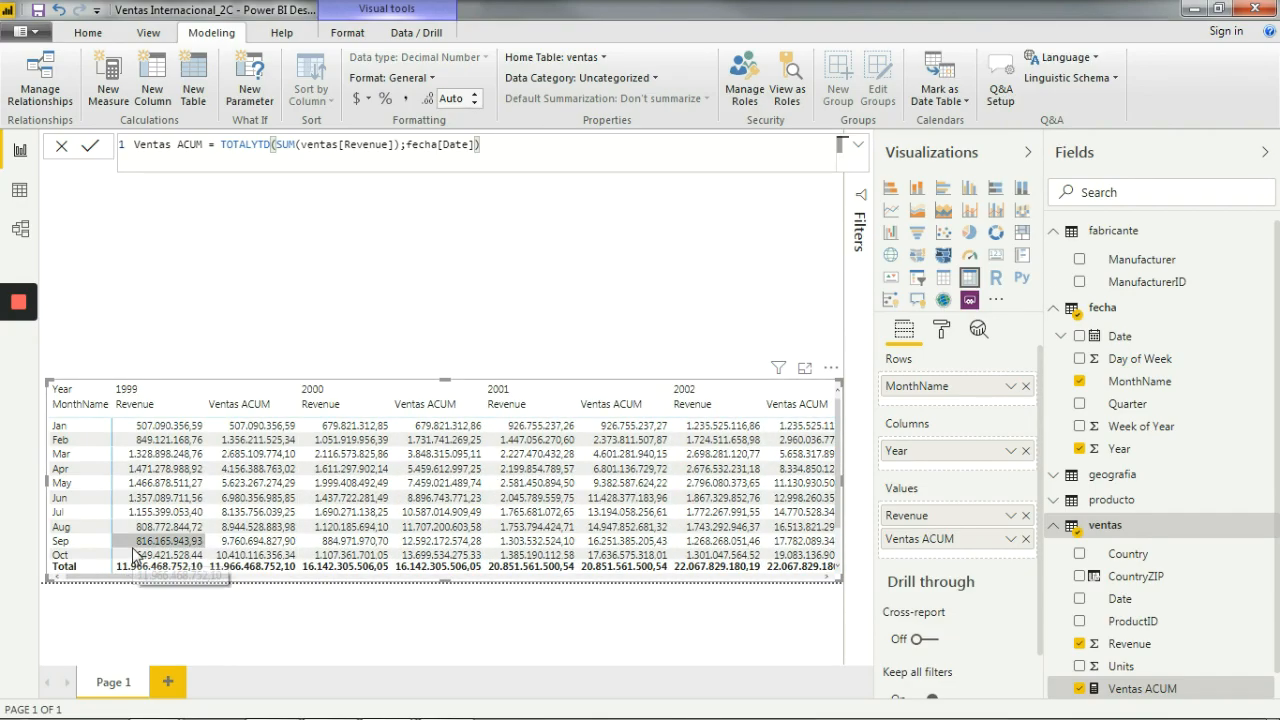
{"action": "left_click_drag", "start_coordinate": [443, 381], "coordinate": [434, 347]}
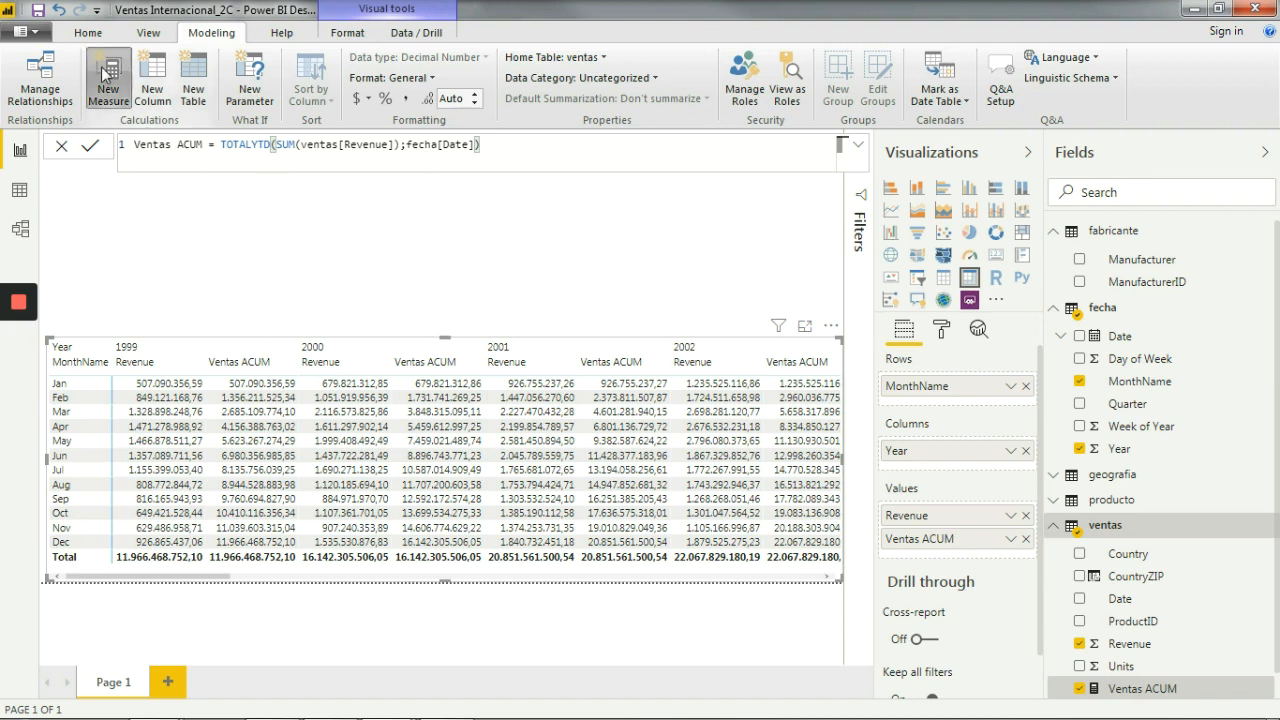
Create a new measure in the ventas table and name it Ventas ACUM(-1).
{"action": "left_click", "coordinate": [121, 100]}
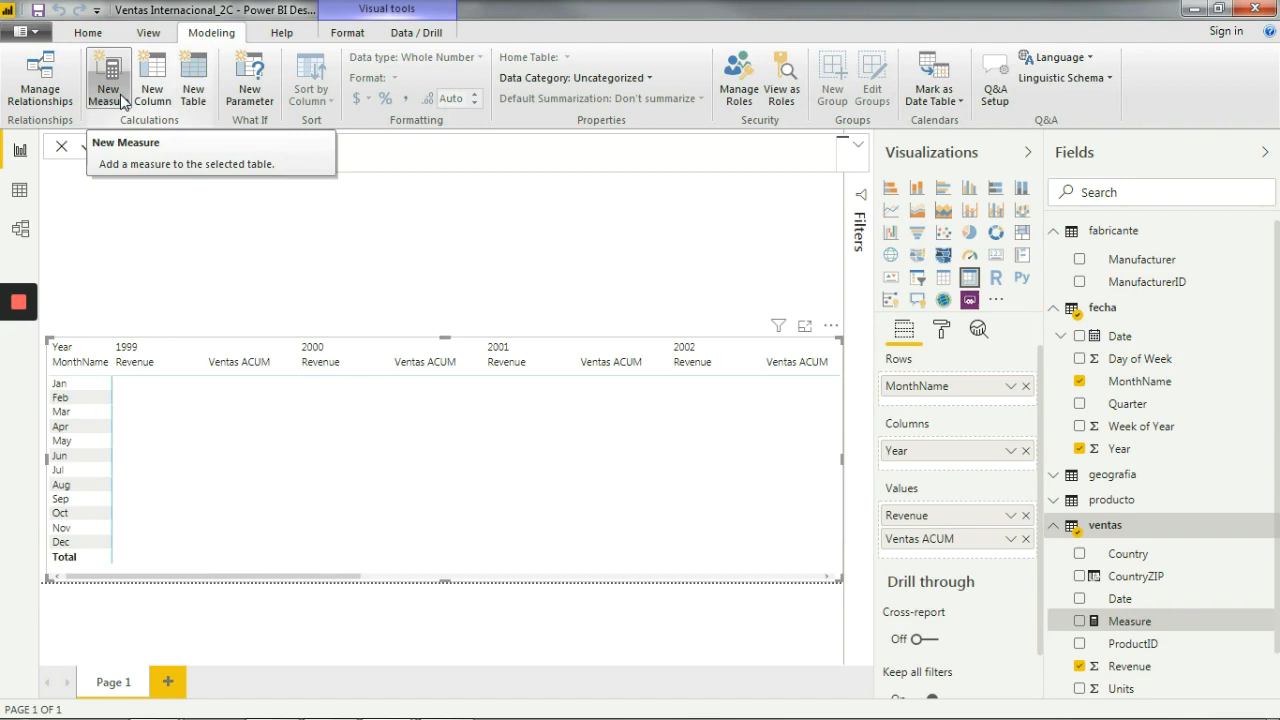
{"action": "double_click", "coordinate": [147, 143]}
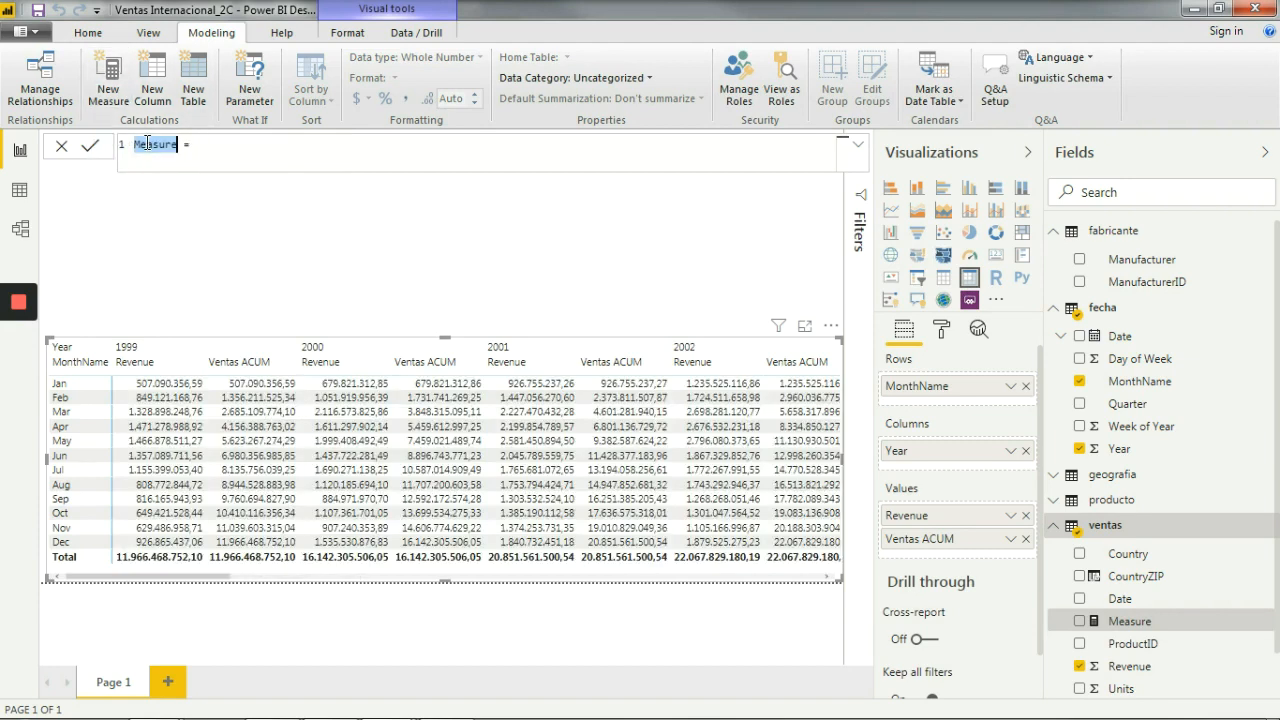
{"action": "type", "text": "Ventas ACUM(-1"}
Begin the Ventas ACUM(-1) formula with CALCULATE, using ventas[Ventas ACUM] as its expression.
{"action": "key", "text": "End"}
{"action": "type", "text": "calculate"}
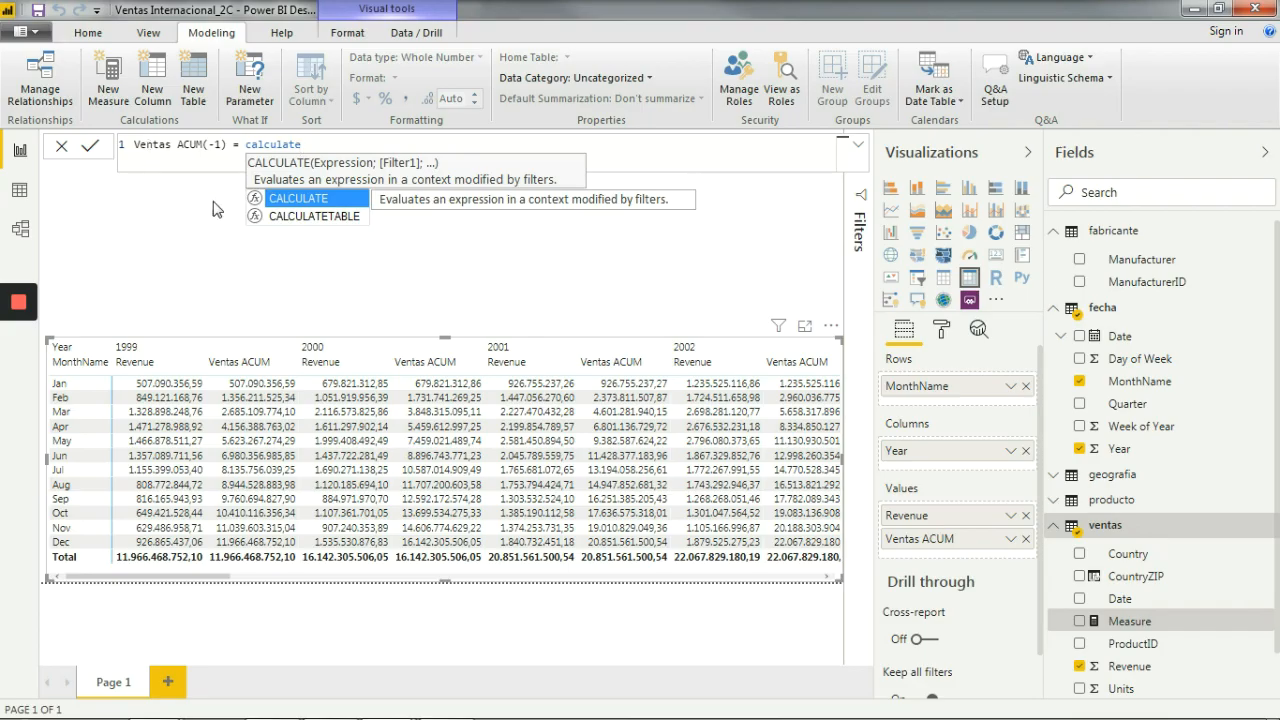
{"action": "left_click", "coordinate": [297, 198]}
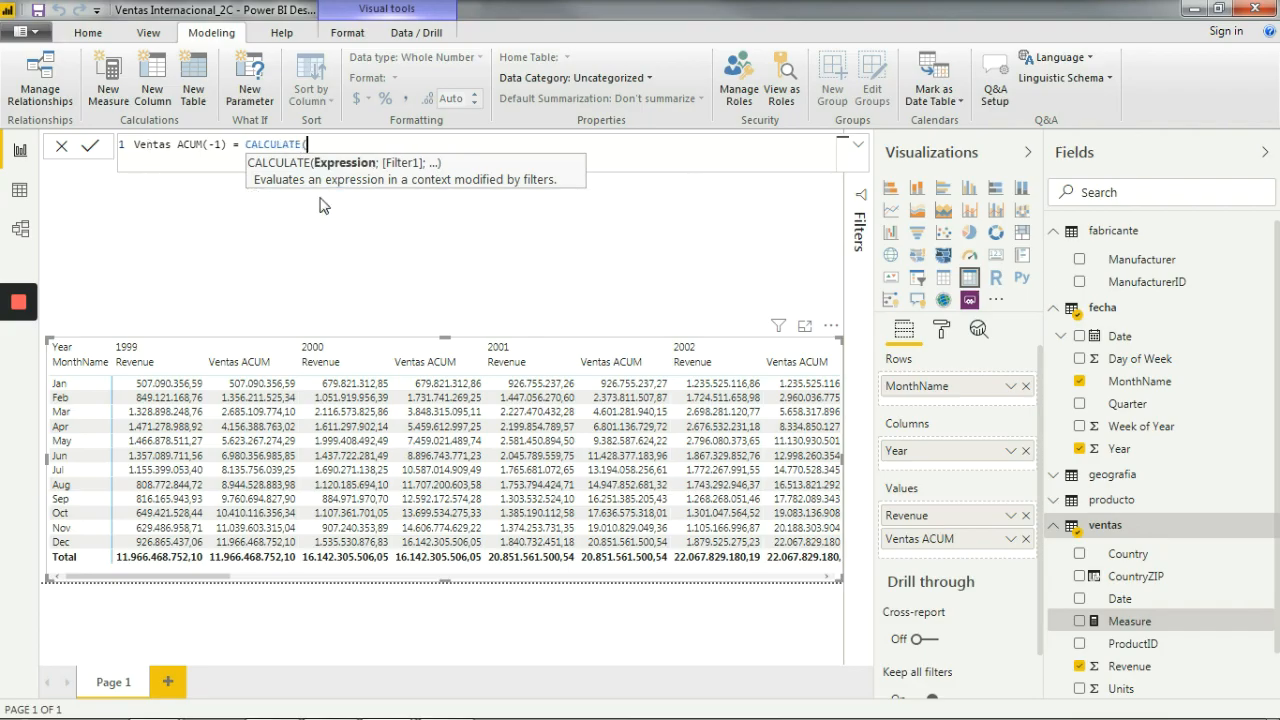
{"action": "type", "text": "ventas"}
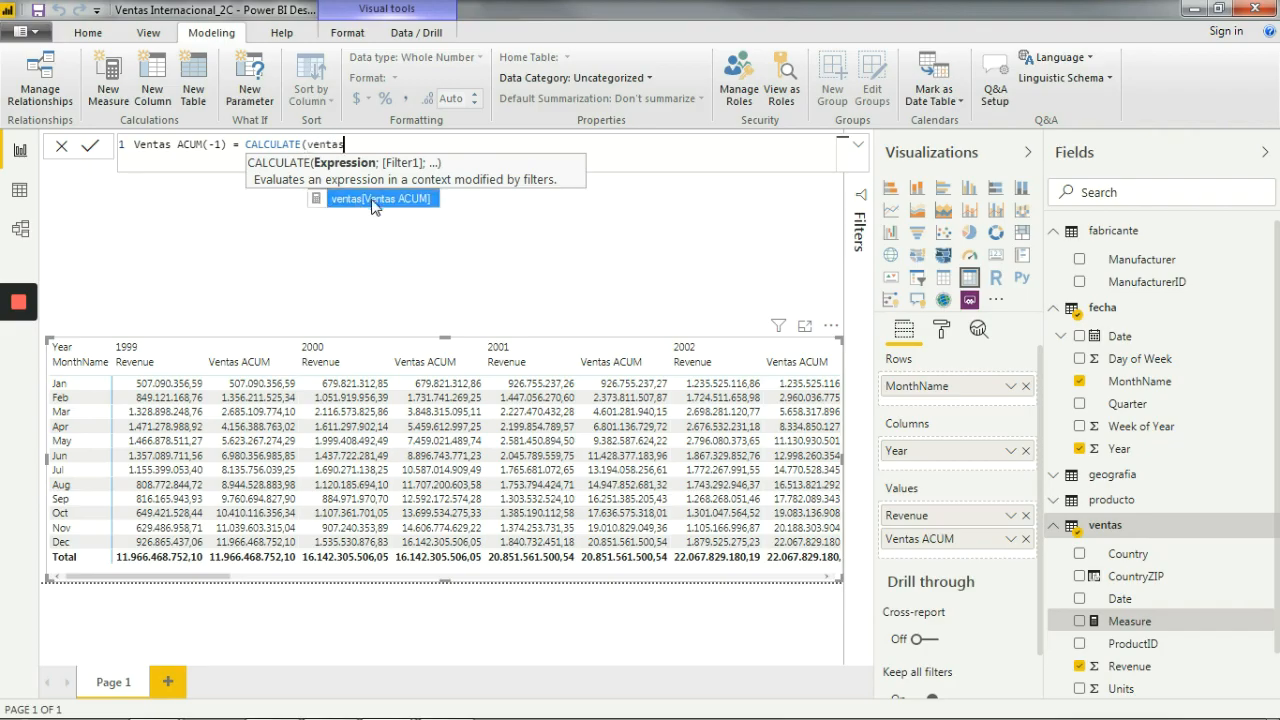
{"action": "left_click", "coordinate": [372, 207]}
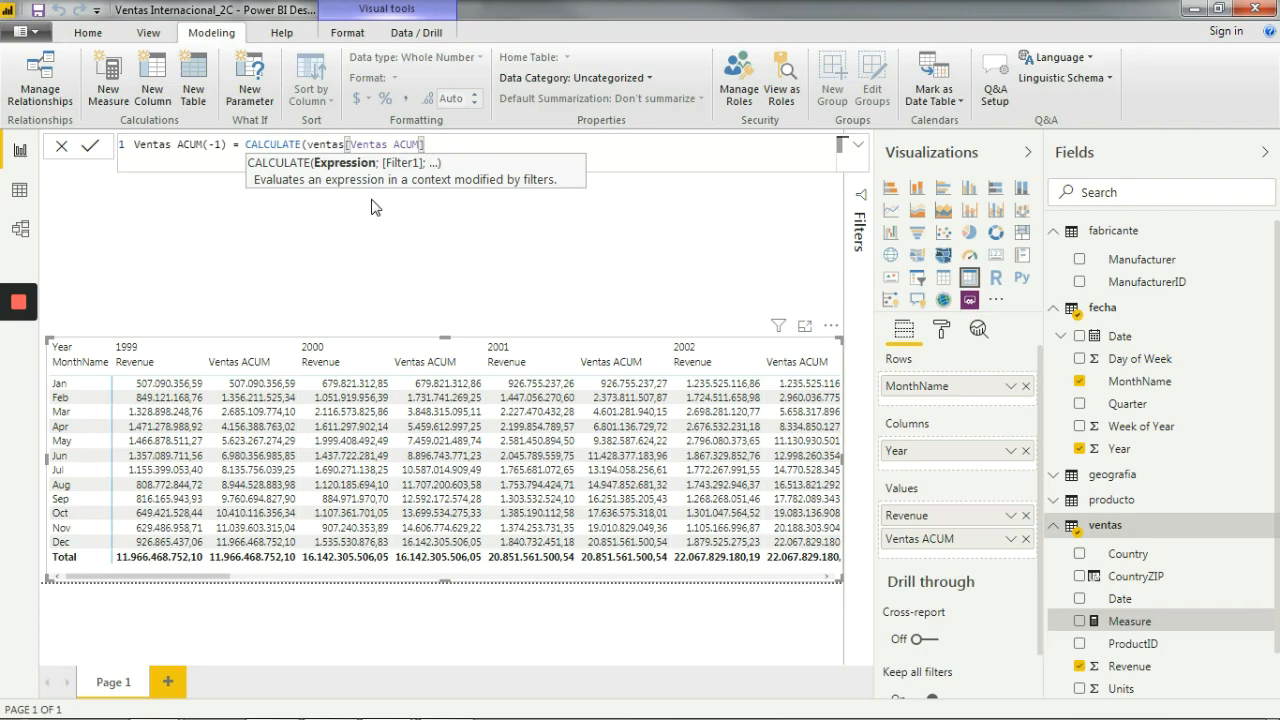
{"action": "type", "text": ";"}
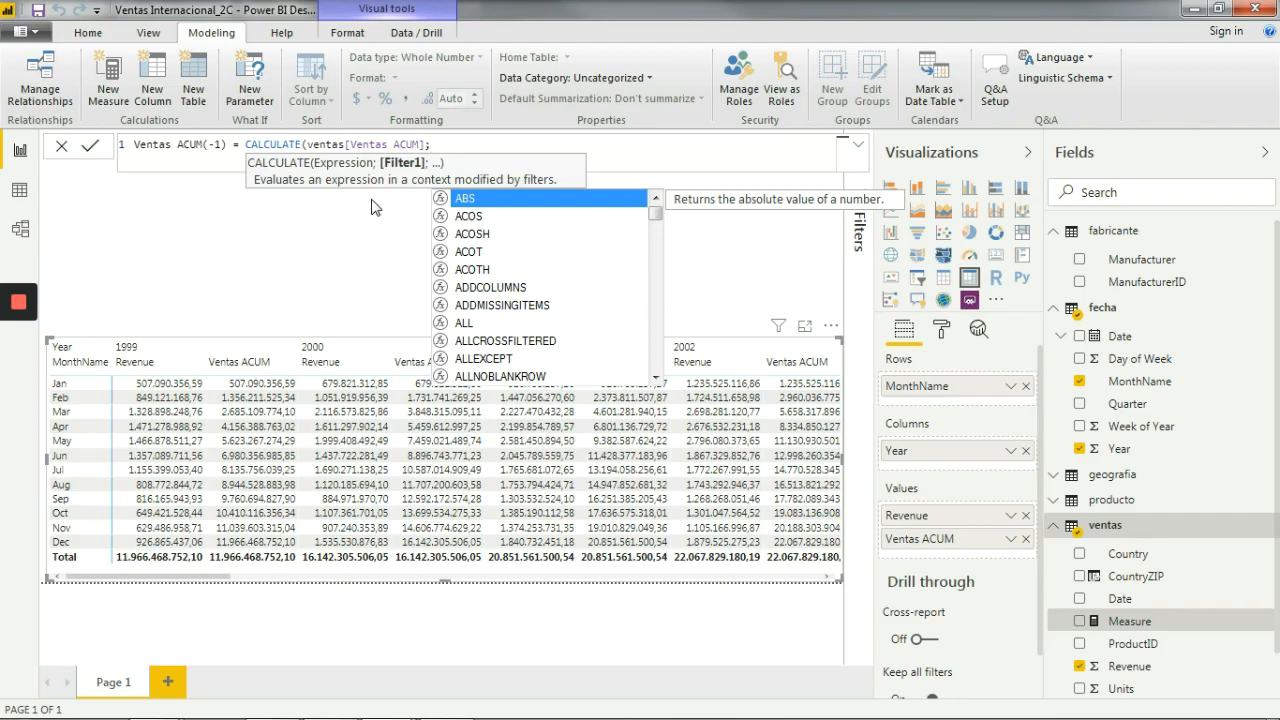
Complete the formula with SAMEPERIODLASTYEAR(fecha[Date]) as the CALCULATE filter and add Ventas ACUM(-1) to the matrix values.
{"action": "type", "text": "same"}
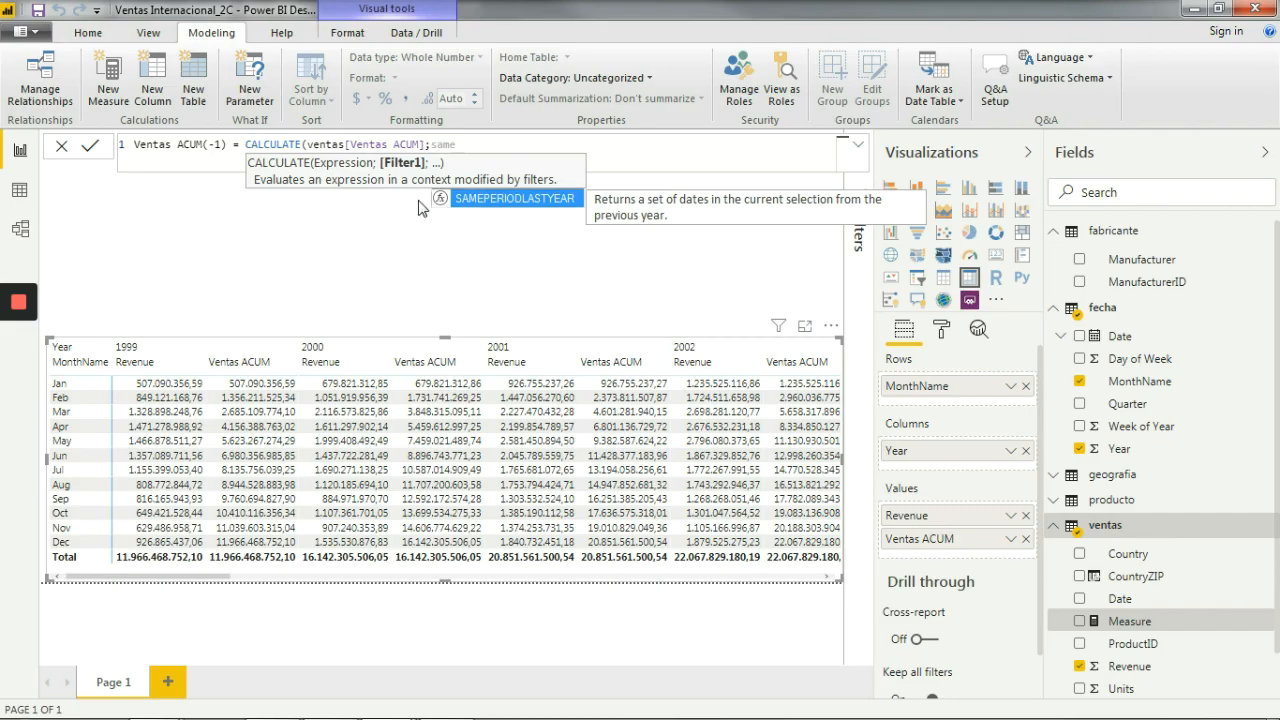
{"action": "left_click", "coordinate": [489, 202]}
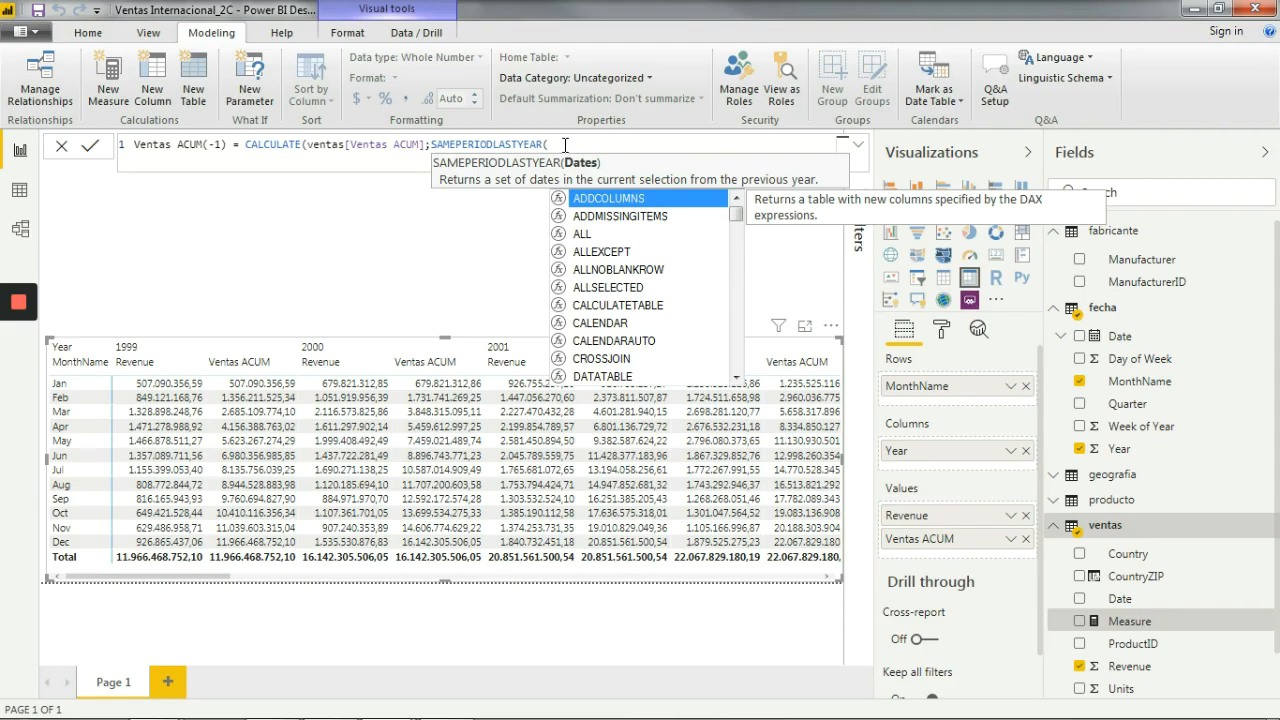
{"action": "type", "text": "fecha"}
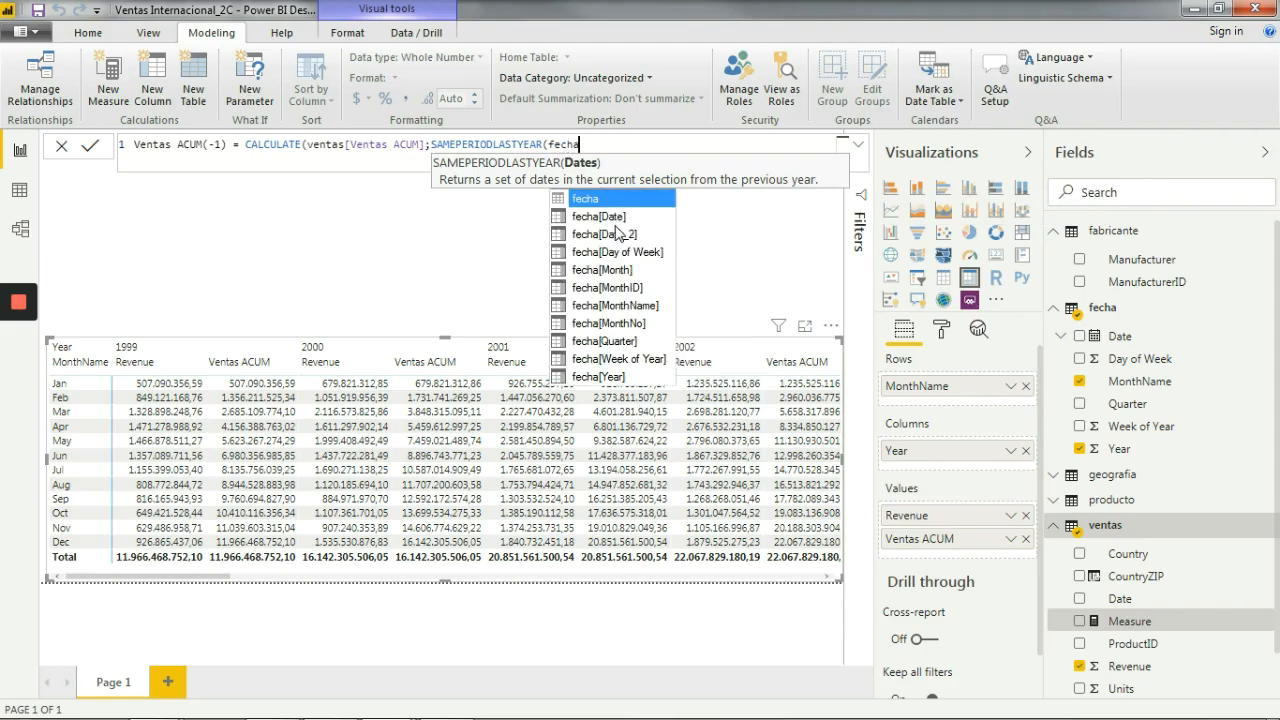
{"action": "double_click", "coordinate": [594, 218]}
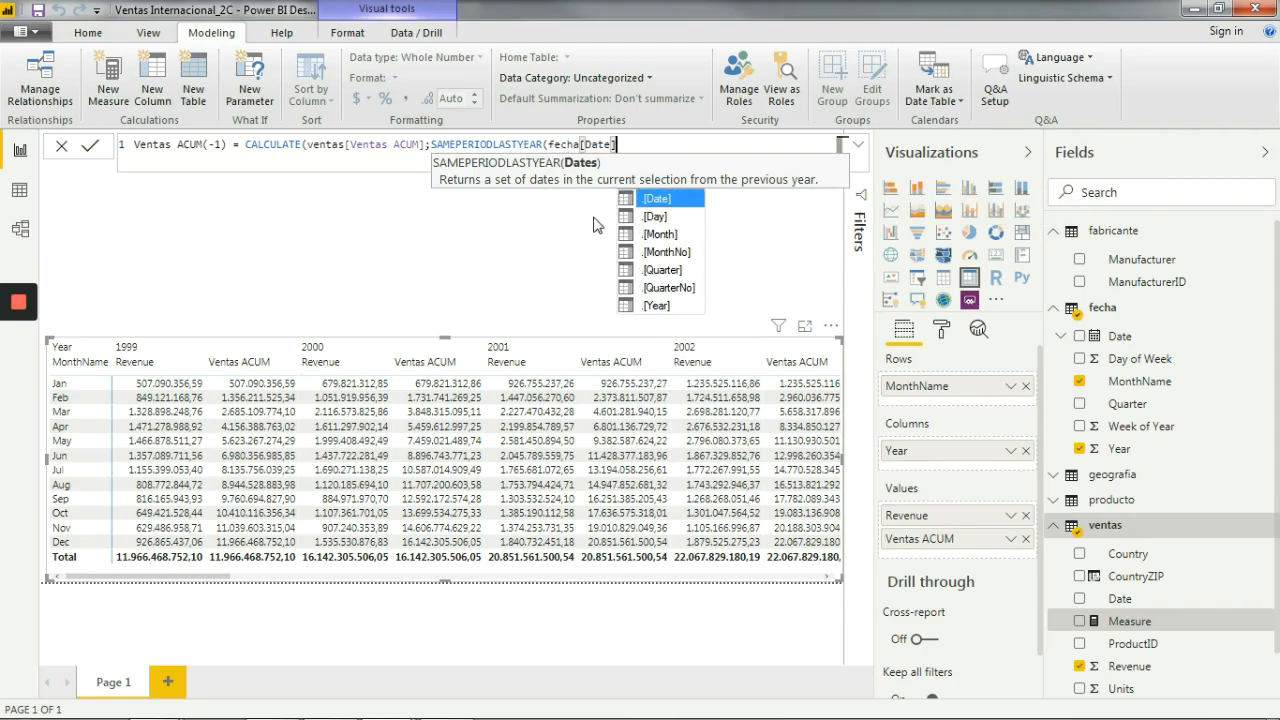
{"action": "type", "text": ")"}
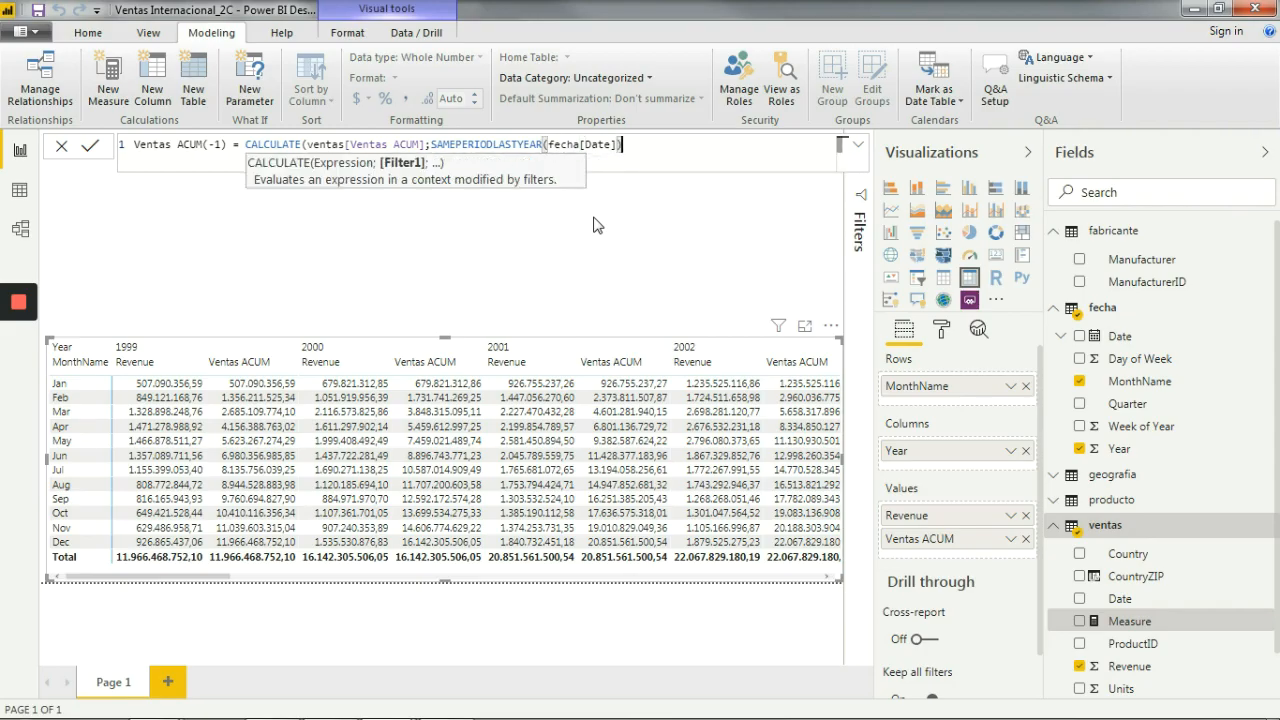
{"action": "type", "text": ")"}
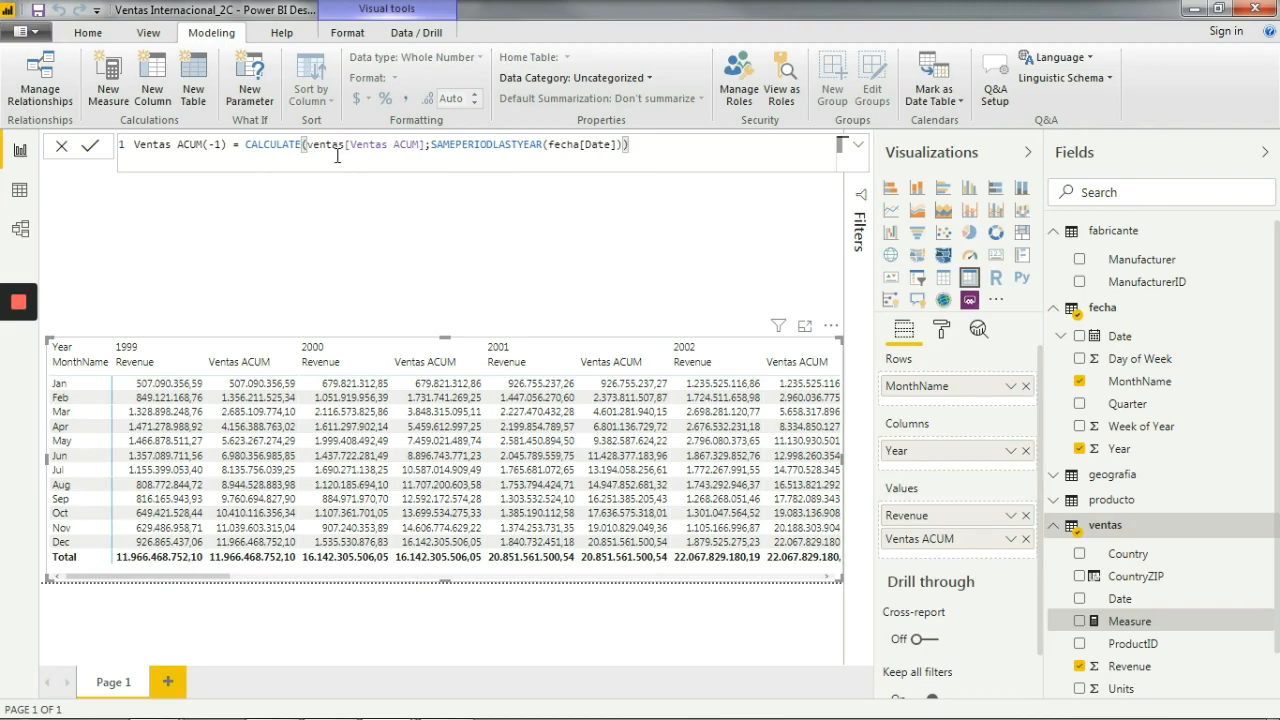
{"action": "left_click", "coordinate": [96, 149]}
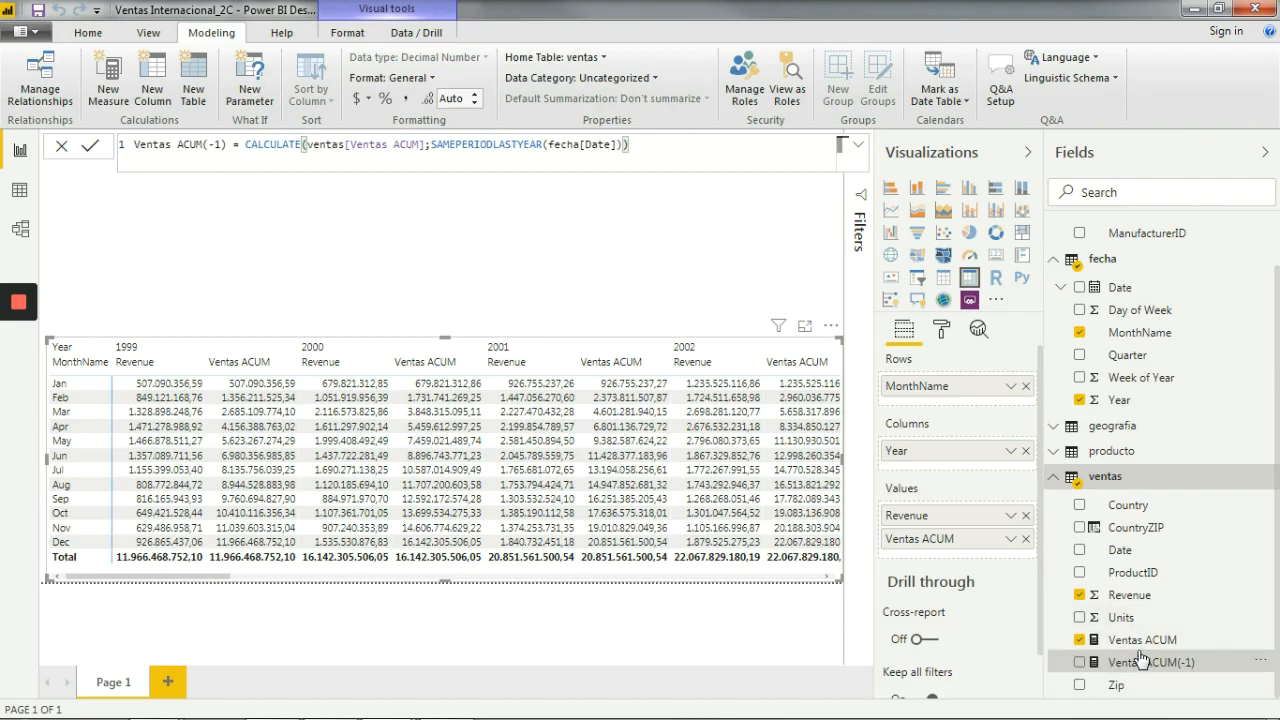
{"action": "left_click_drag", "start_coordinate": [1133, 672], "coordinate": [942, 555]}
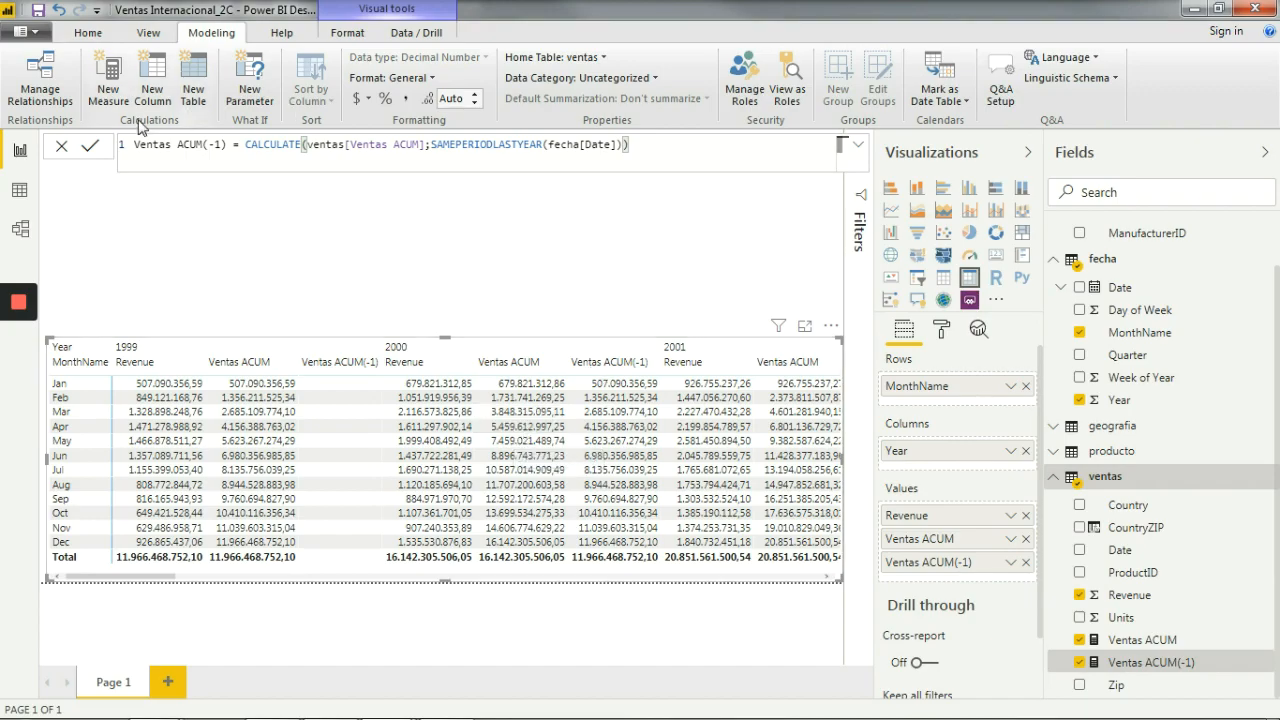
Create another measure in the ventas table and name it Var Ventas ACUM.
{"action": "left_click", "coordinate": [112, 76]}
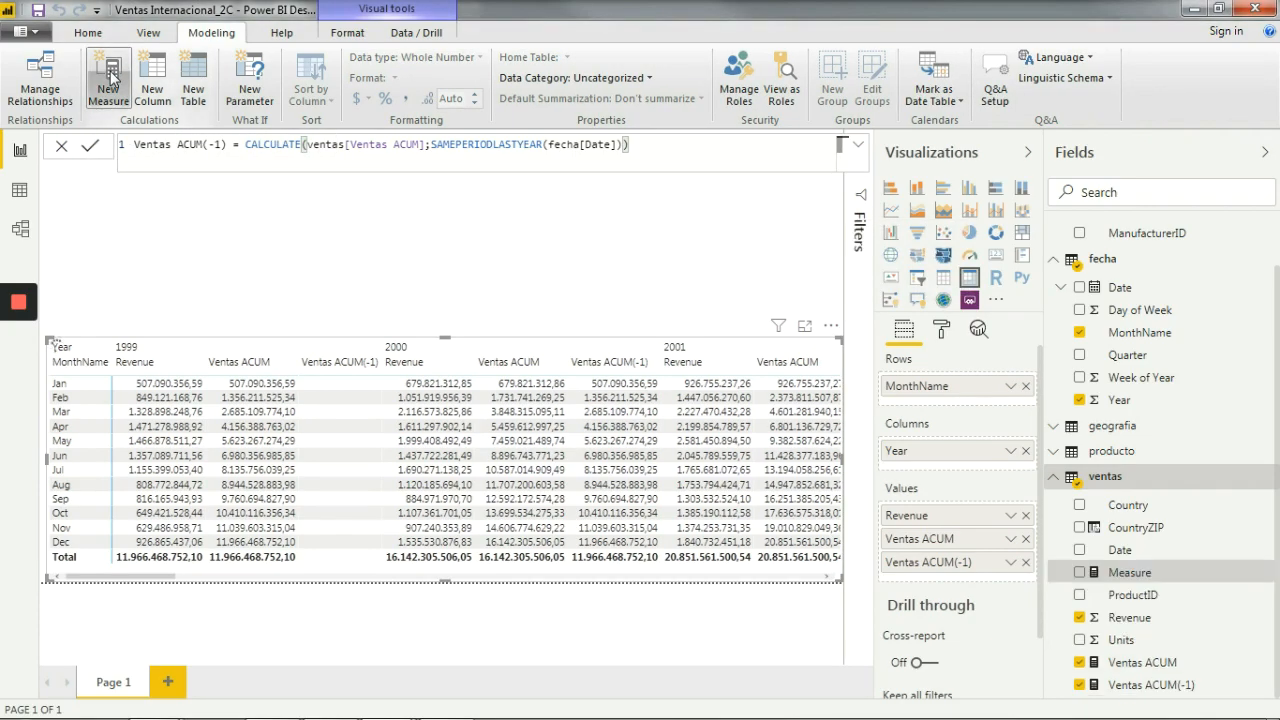
{"action": "double_click", "coordinate": [147, 147]}
{"action": "type", "text": "Va"}
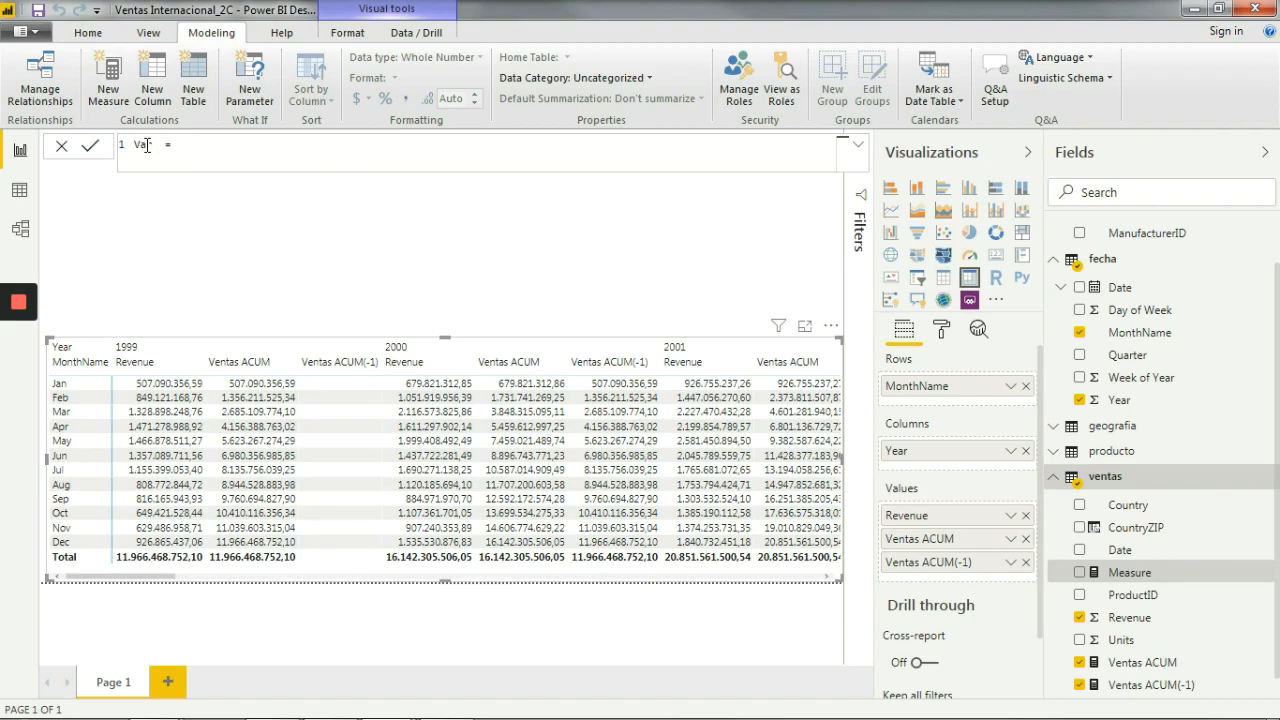
{"action": "type", "text": "r Ventas ACUM"}
Define Var Ventas ACUM as [Ventas ACUM]-[Ventas ACUM(-1)] and commit the formula.
{"action": "type", "text": "["}
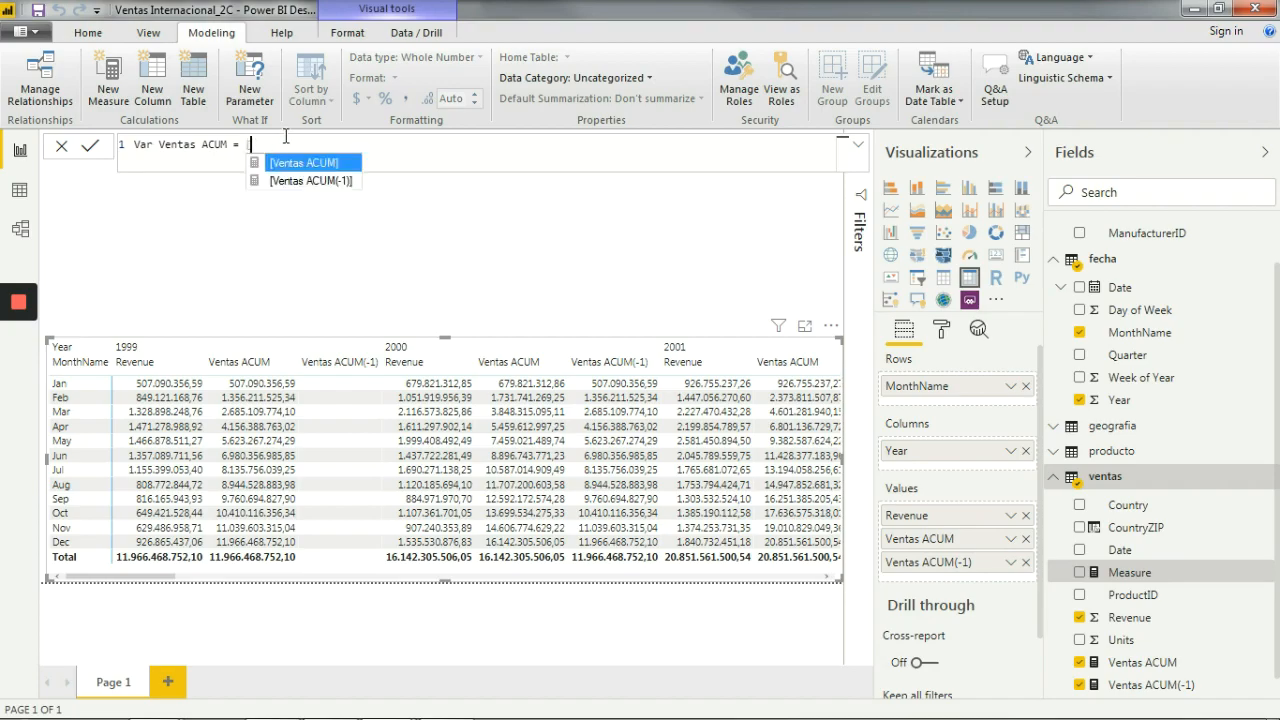
{"action": "left_click", "coordinate": [302, 166]}
{"action": "type", "text": "-"}
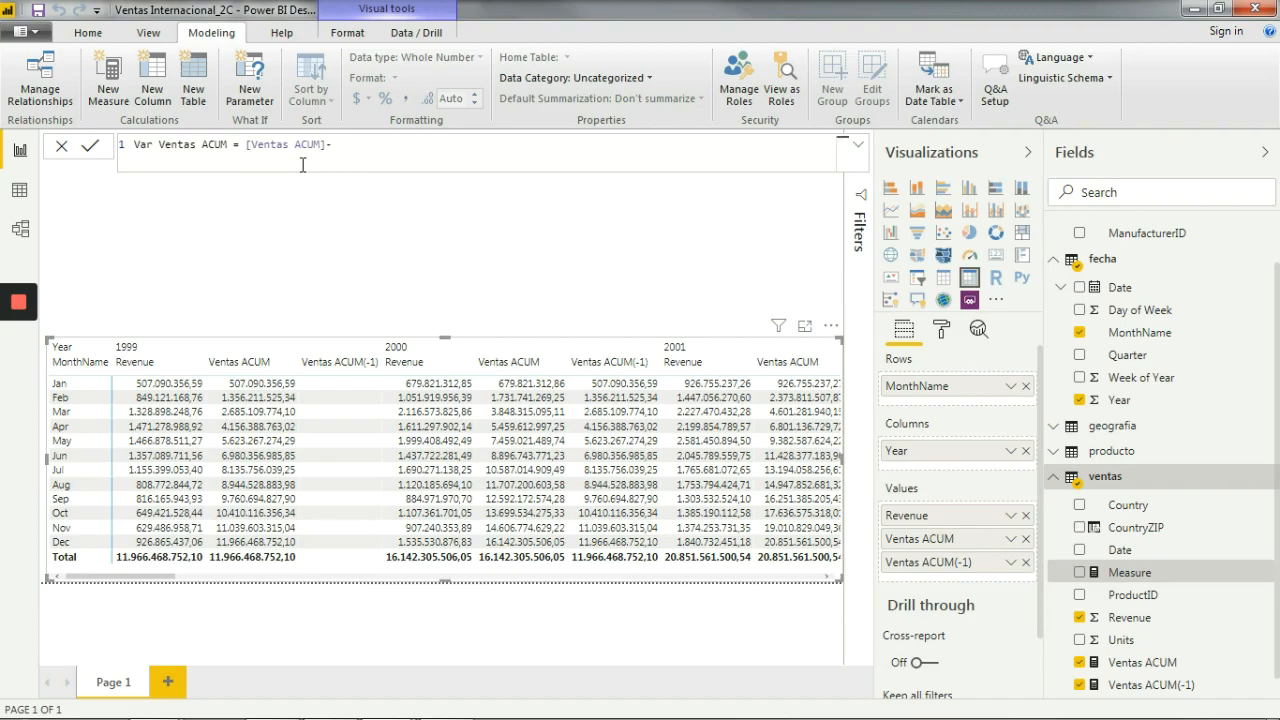
{"action": "type", "text": "["}
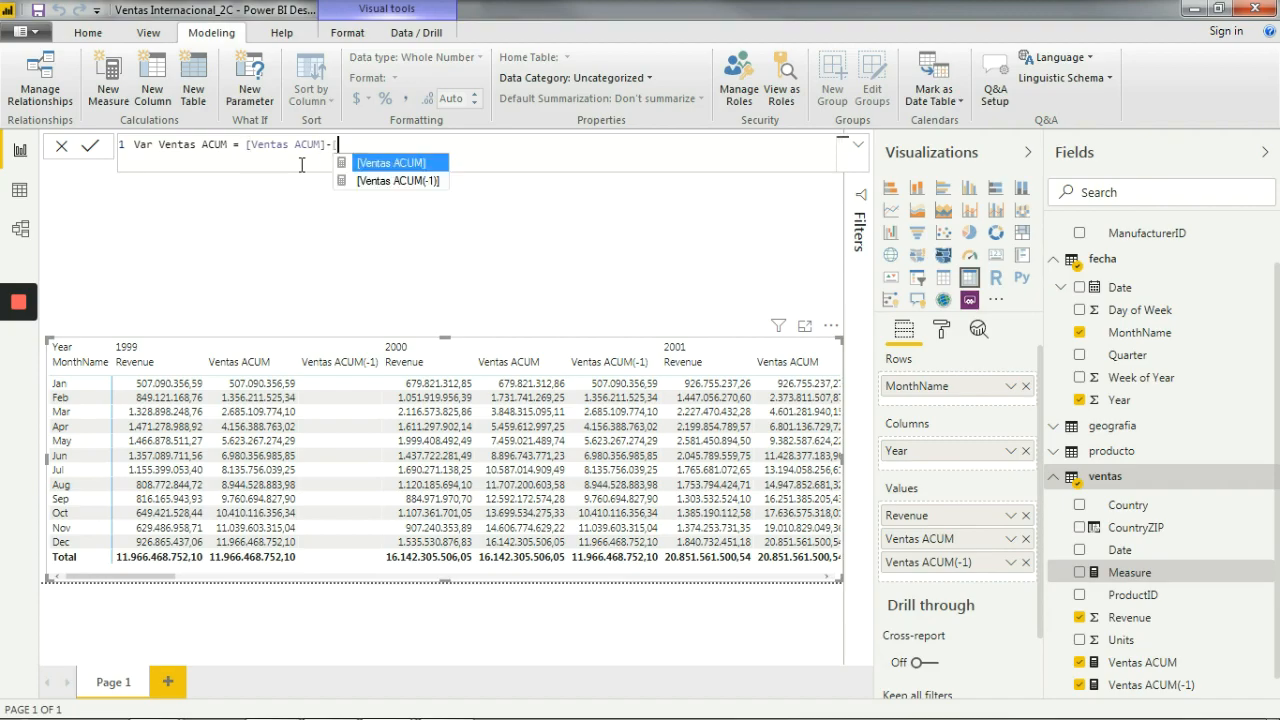
{"action": "left_click", "coordinate": [389, 181]}
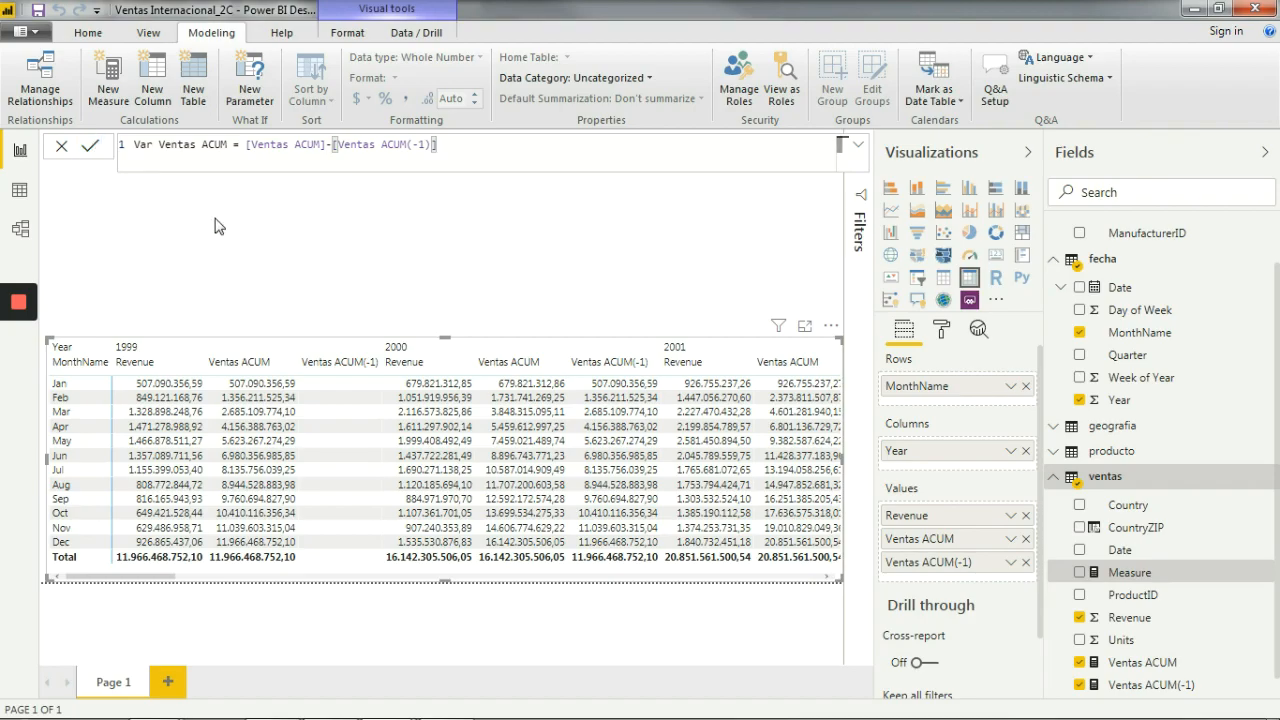
{"action": "key", "text": "Return"}
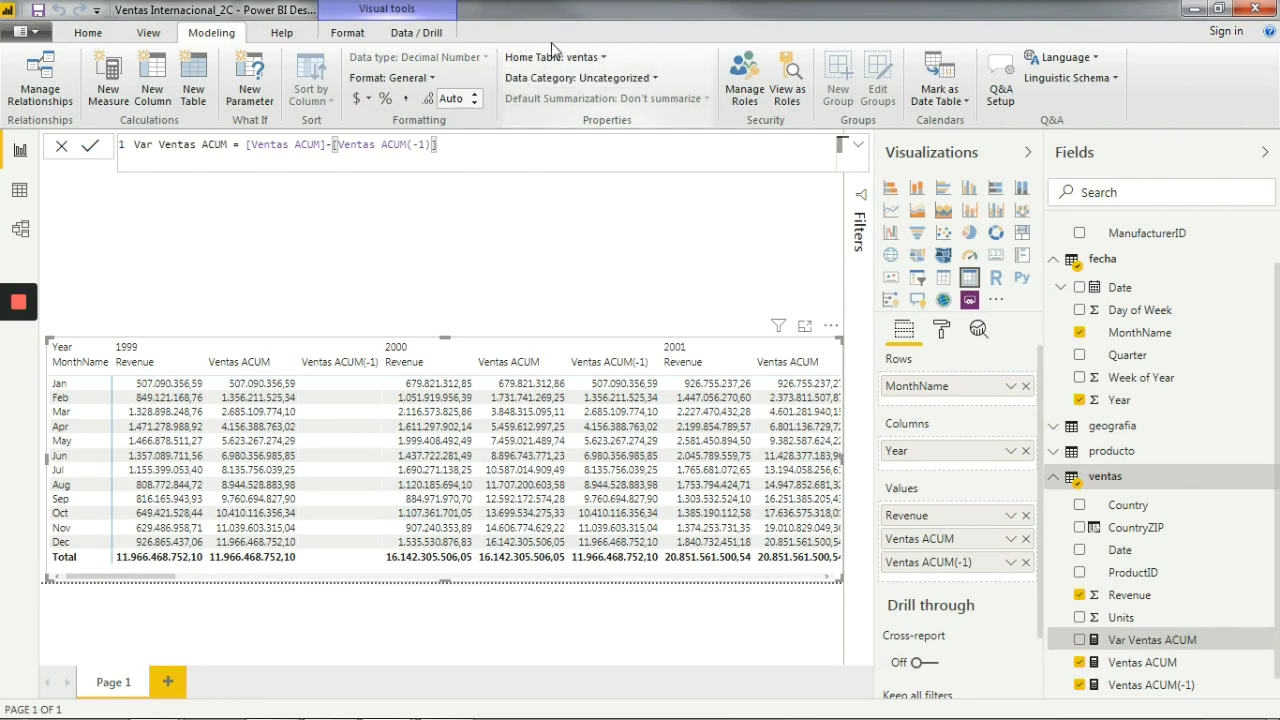
Add the Var Ventas ACUM measure from the ventas table to the matrix values, below Ventas ACUM(-1).
{"action": "left_click", "coordinate": [1115, 482]}
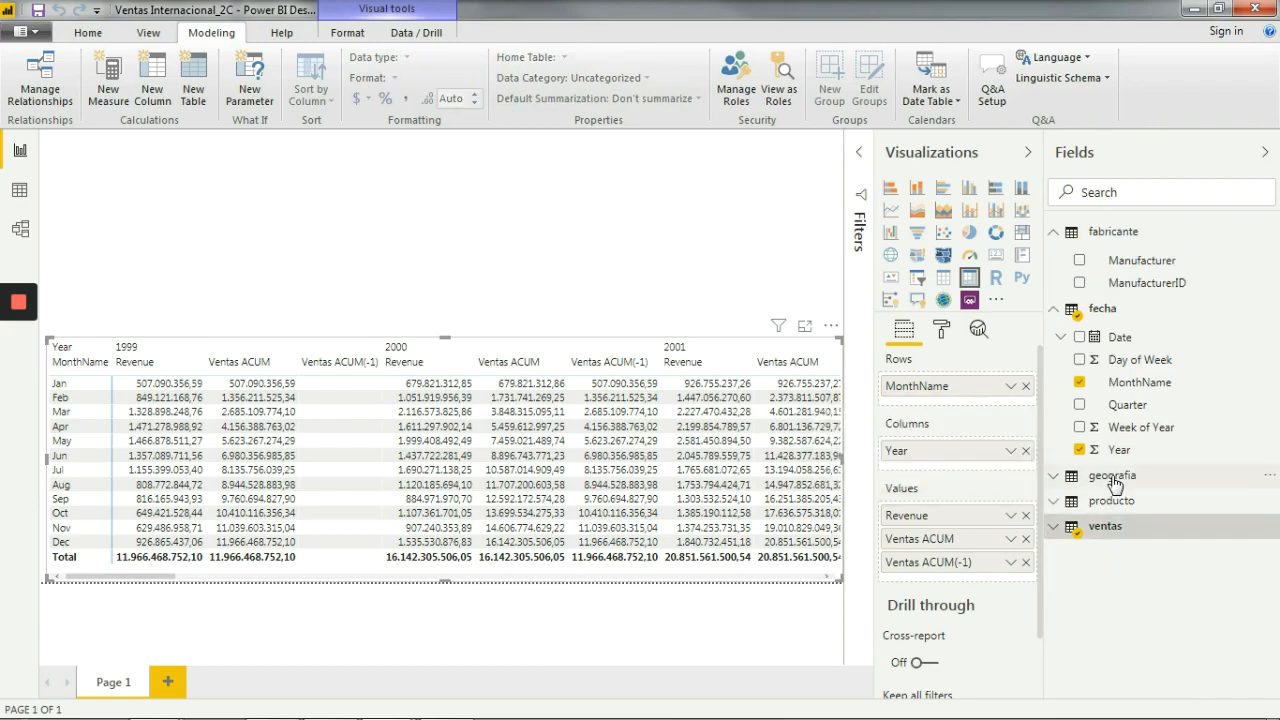
{"action": "left_click", "coordinate": [1122, 532]}
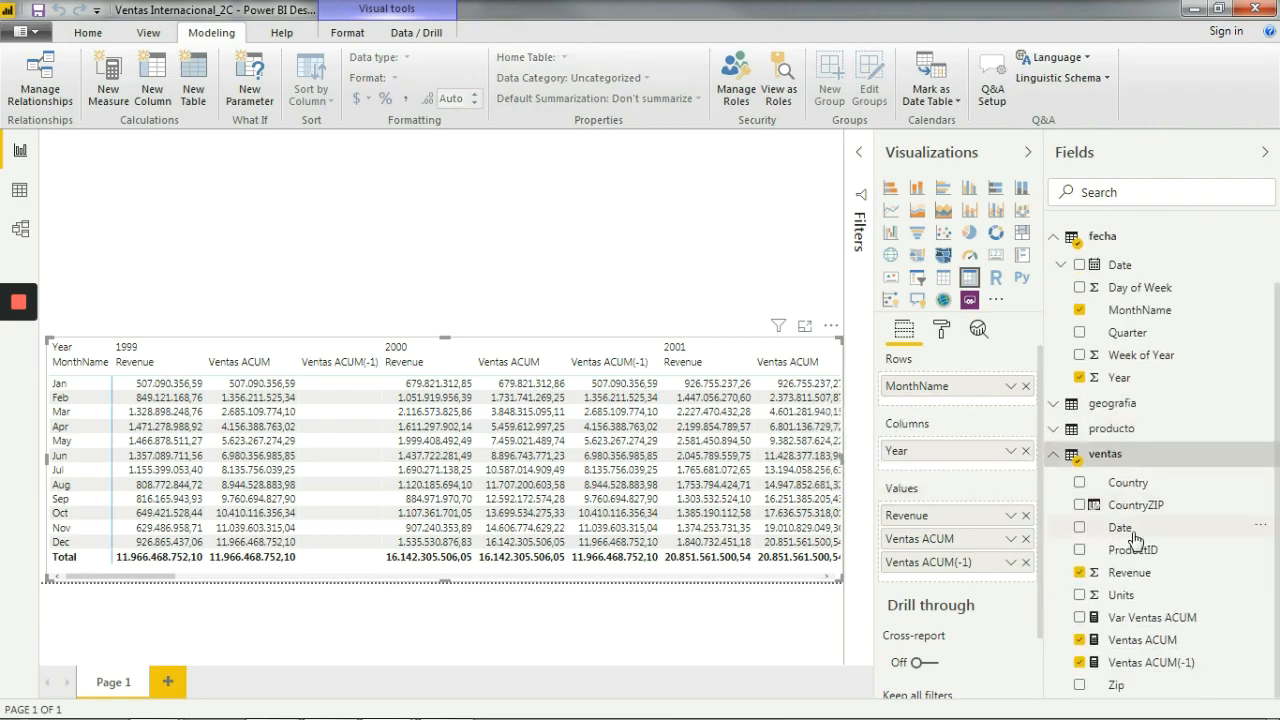
{"action": "left_click_drag", "start_coordinate": [1142, 617], "coordinate": [965, 582]}
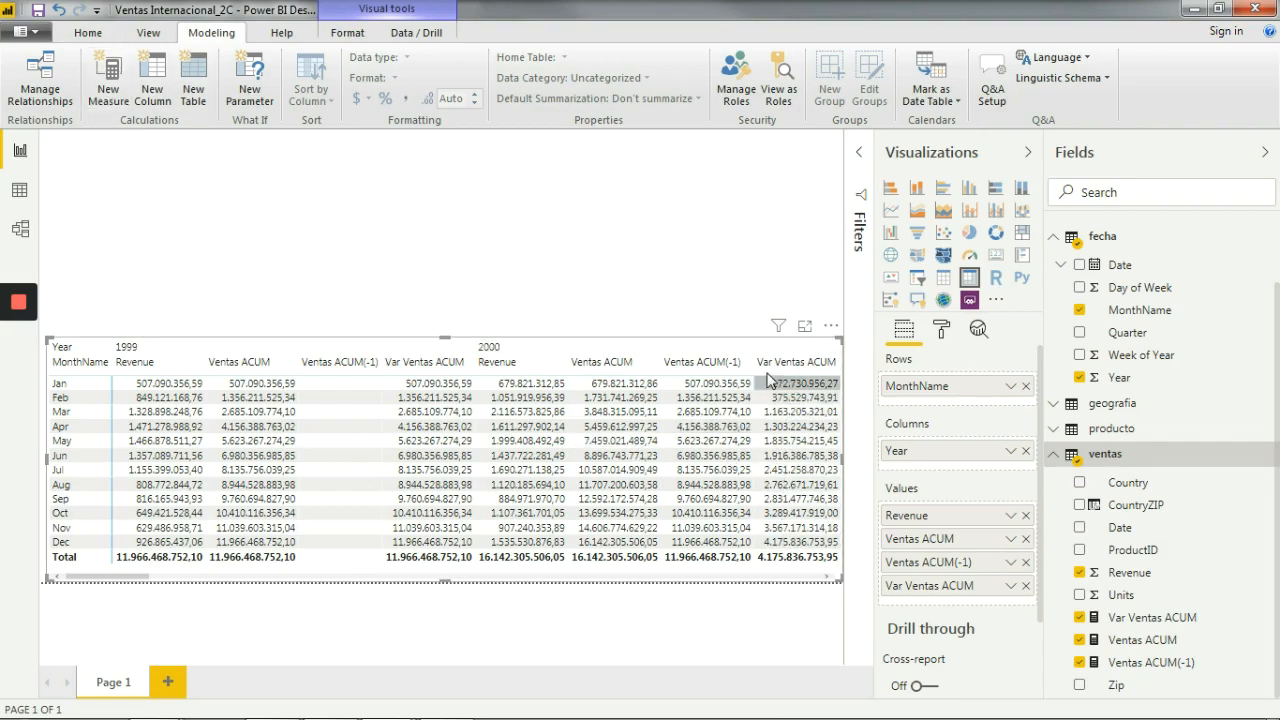
Create another measure in the ventas table with the formula DIVIDE([Var Ventas ACUM];[Ventas ACUM(-1)]).
{"action": "left_click", "coordinate": [110, 100]}
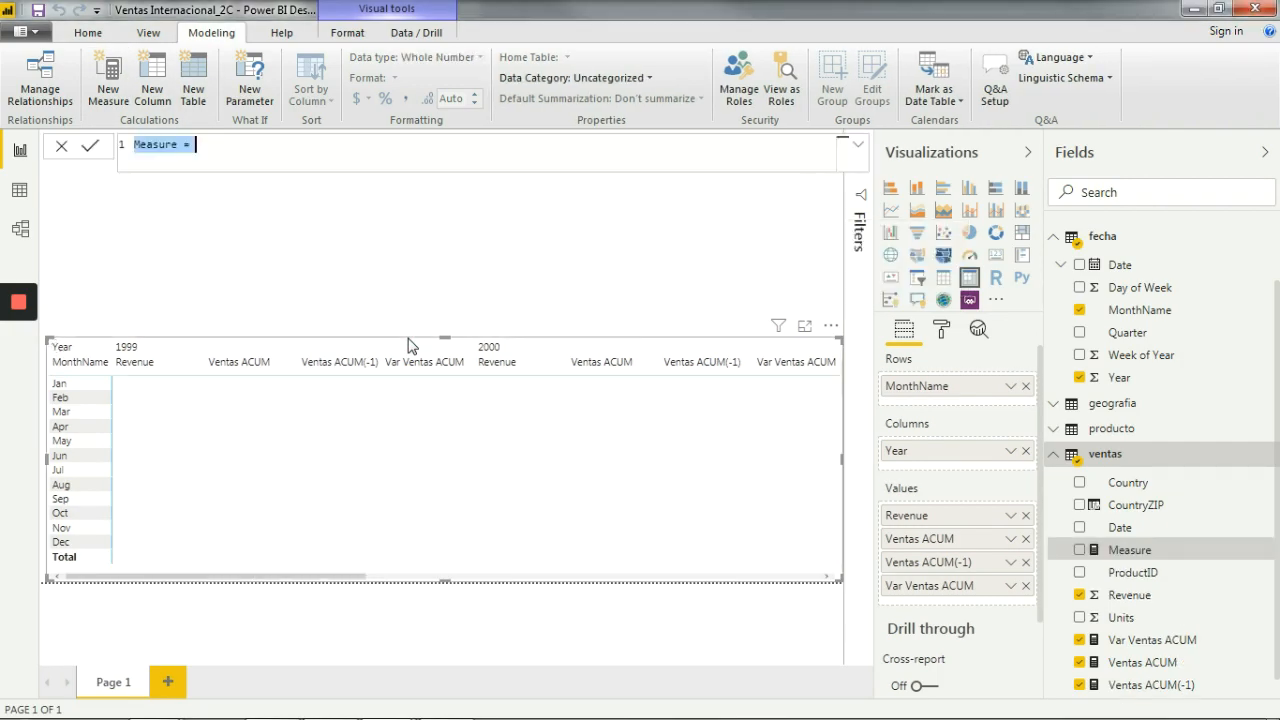
{"action": "left_click", "coordinate": [224, 145]}
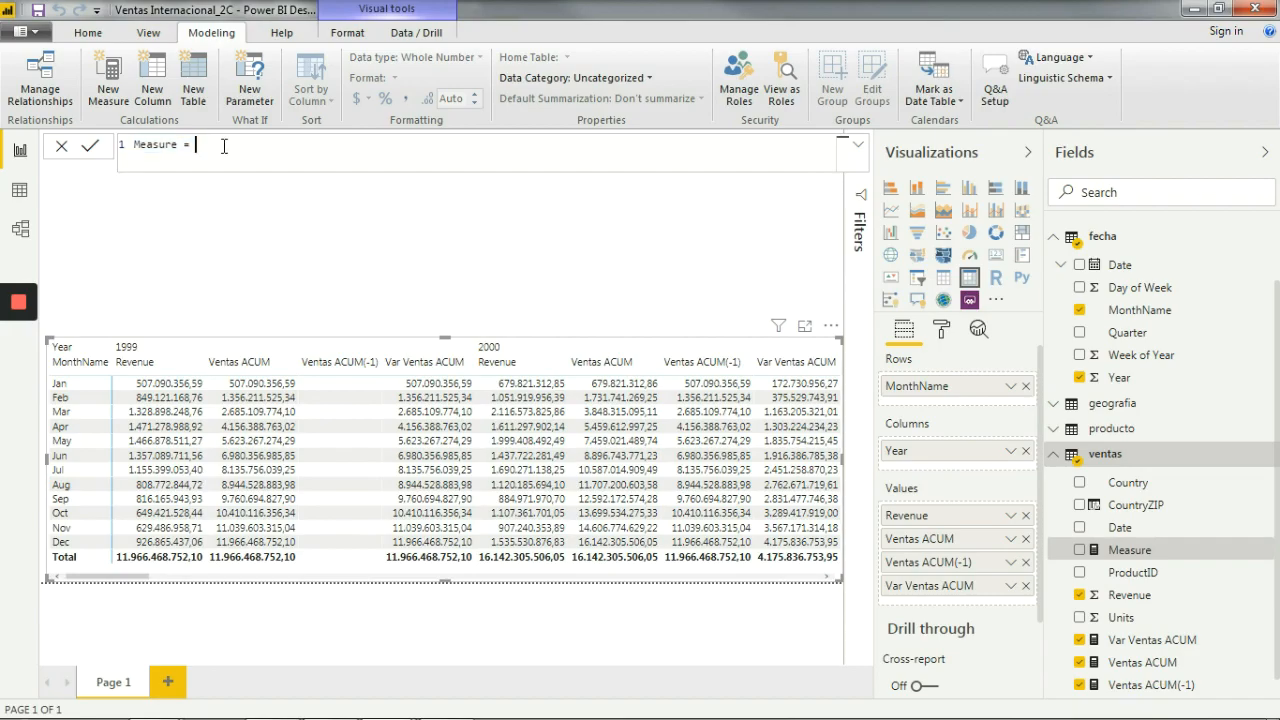
{"action": "type", "text": "Div"}
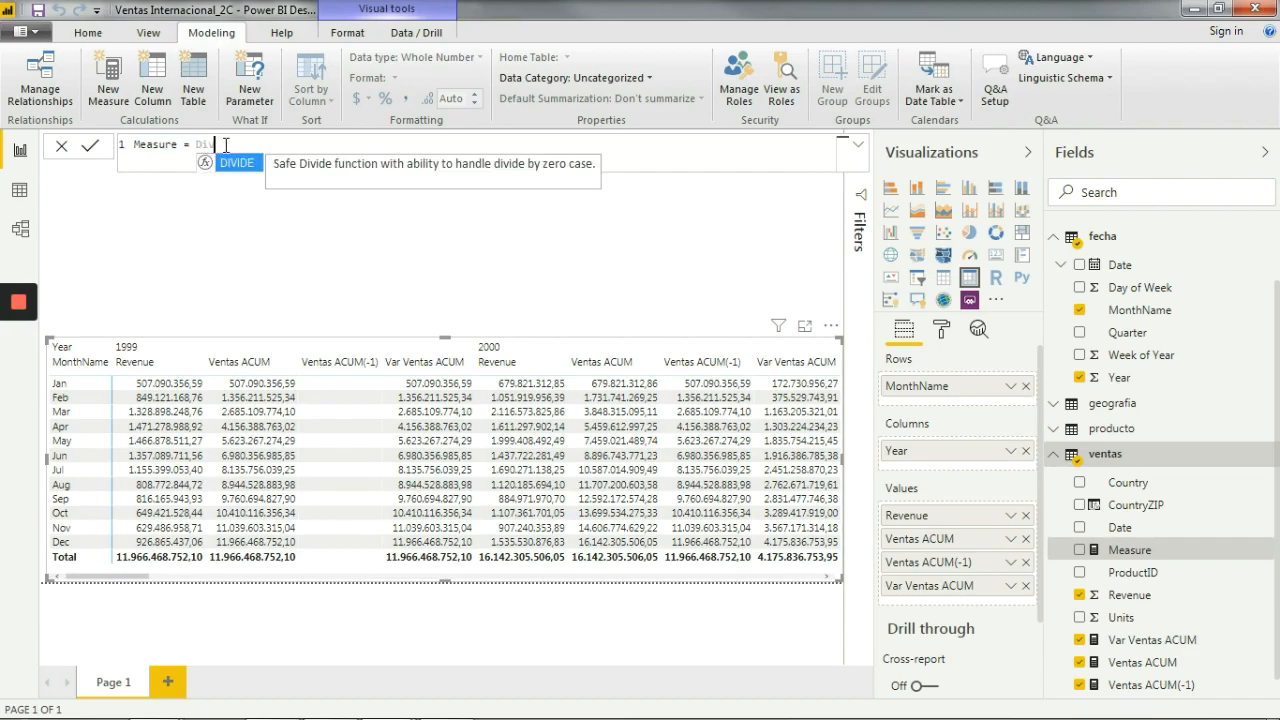
{"action": "double_click", "coordinate": [235, 161]}
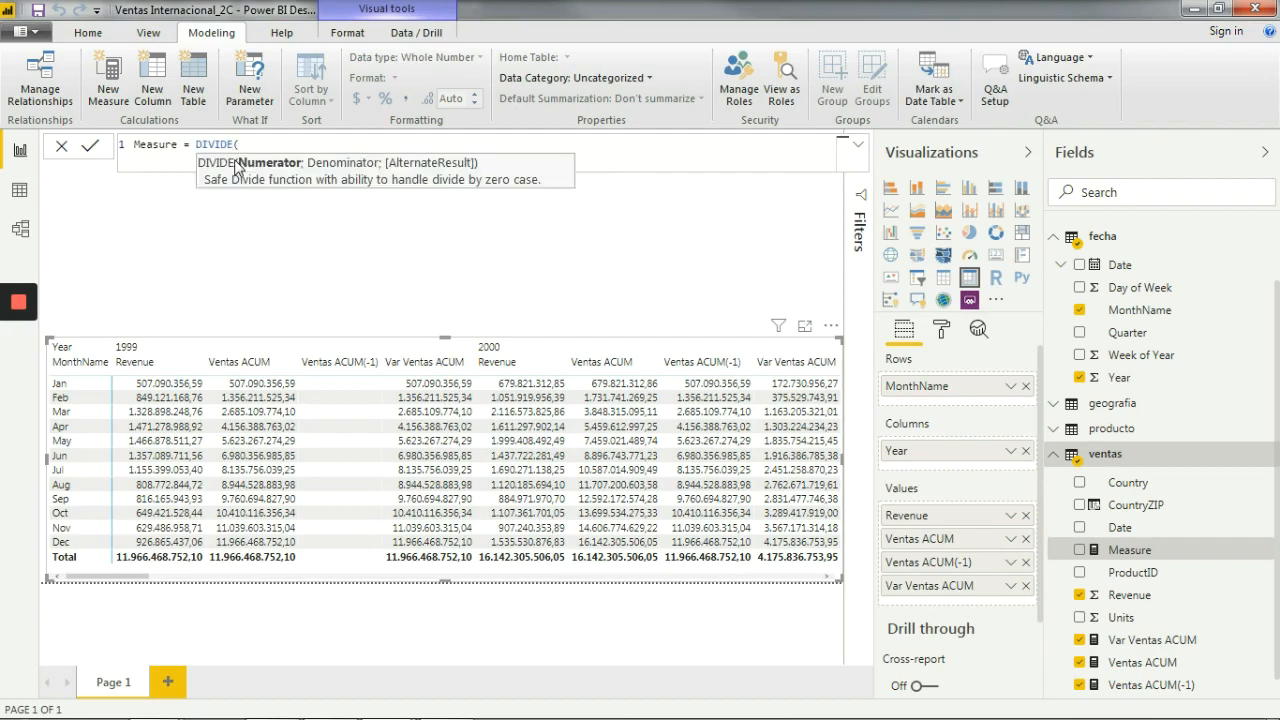
{"action": "type", "text": "["}
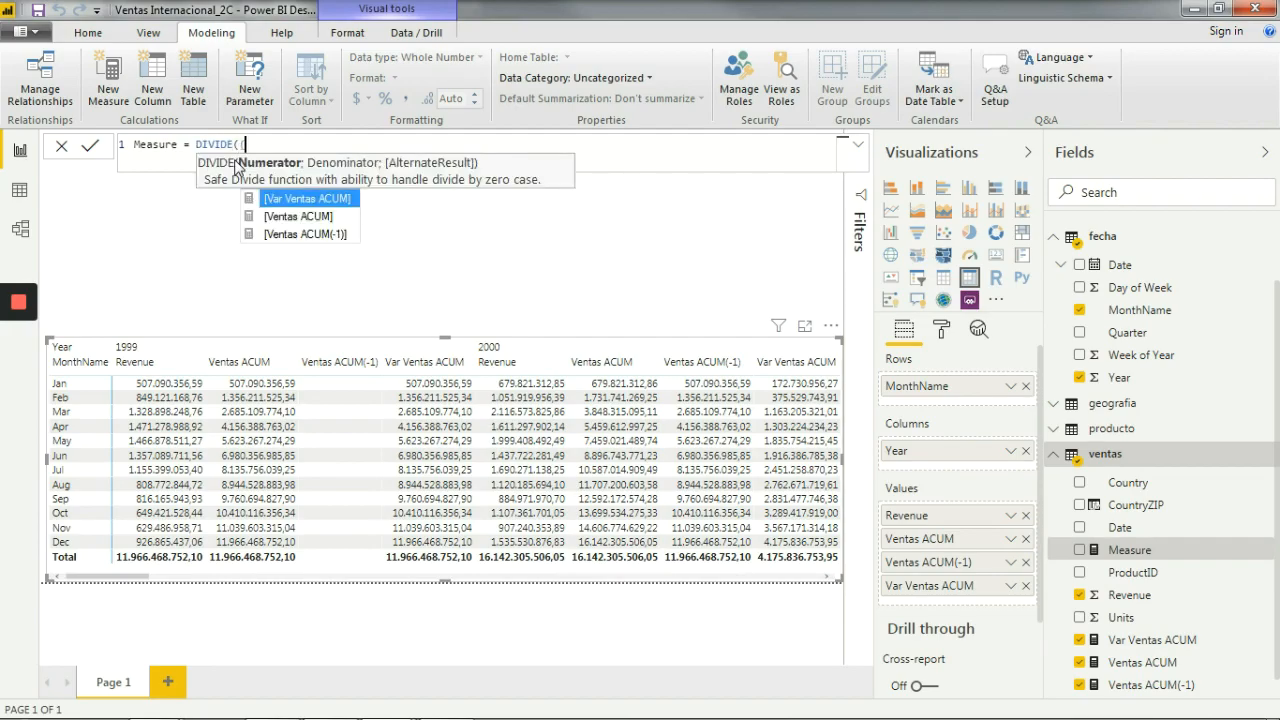
{"action": "double_click", "coordinate": [317, 201]}
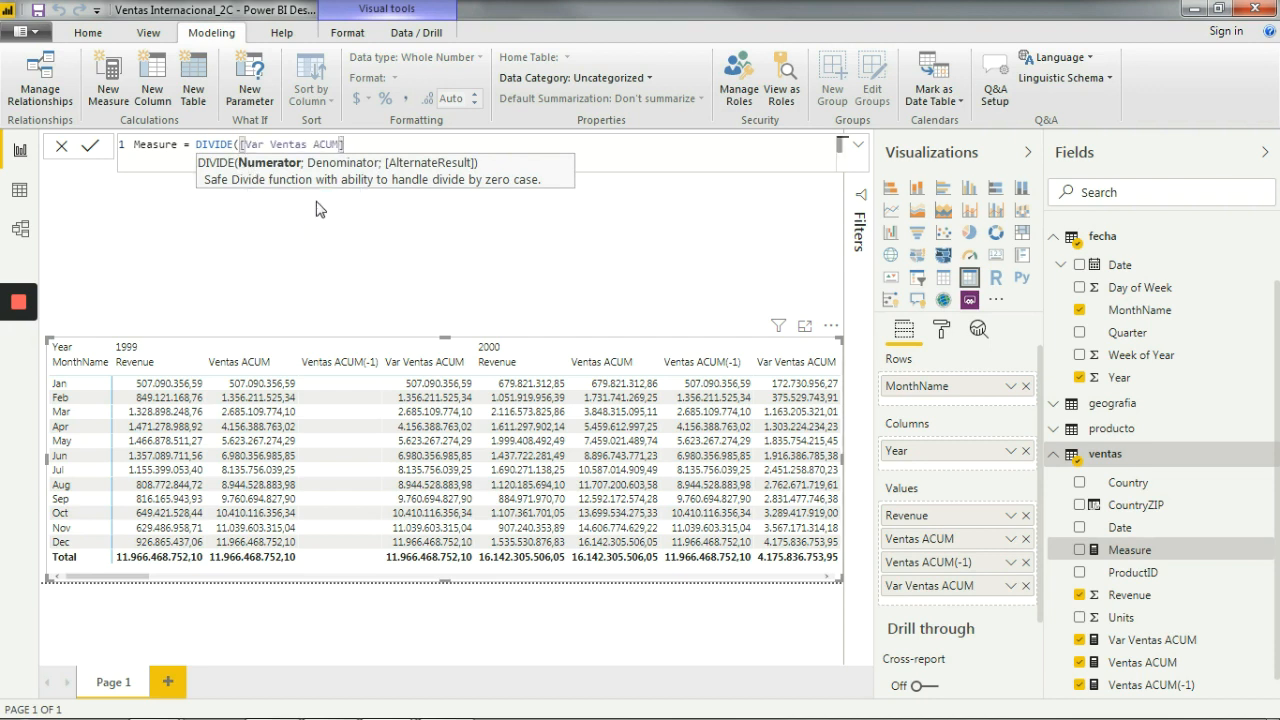
{"action": "type", "text": ";"}
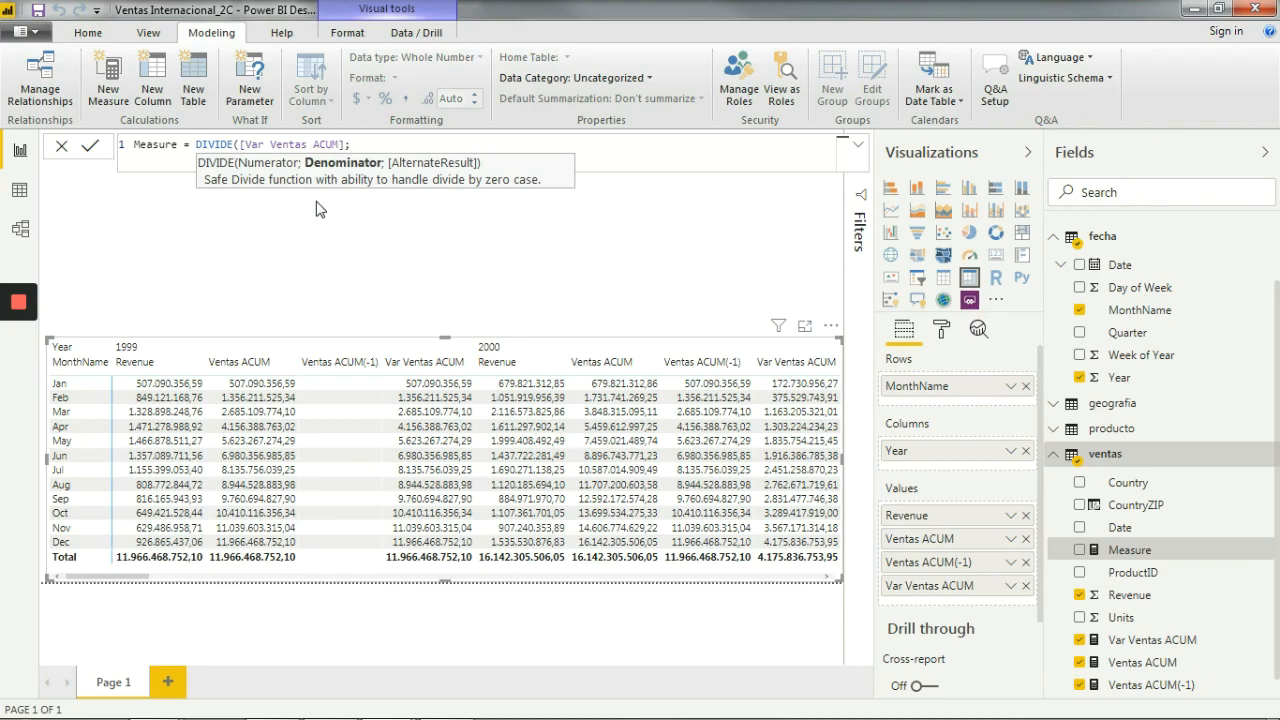
{"action": "type", "text": "["}
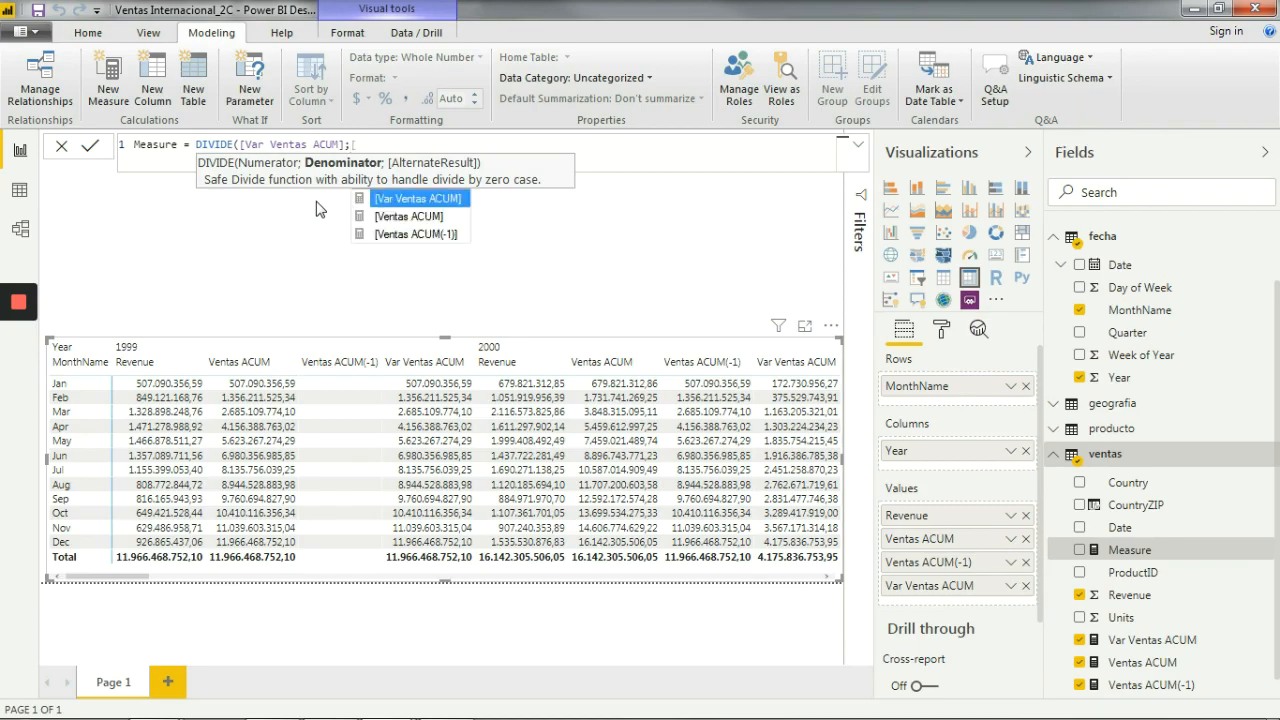
{"action": "double_click", "coordinate": [418, 234]}
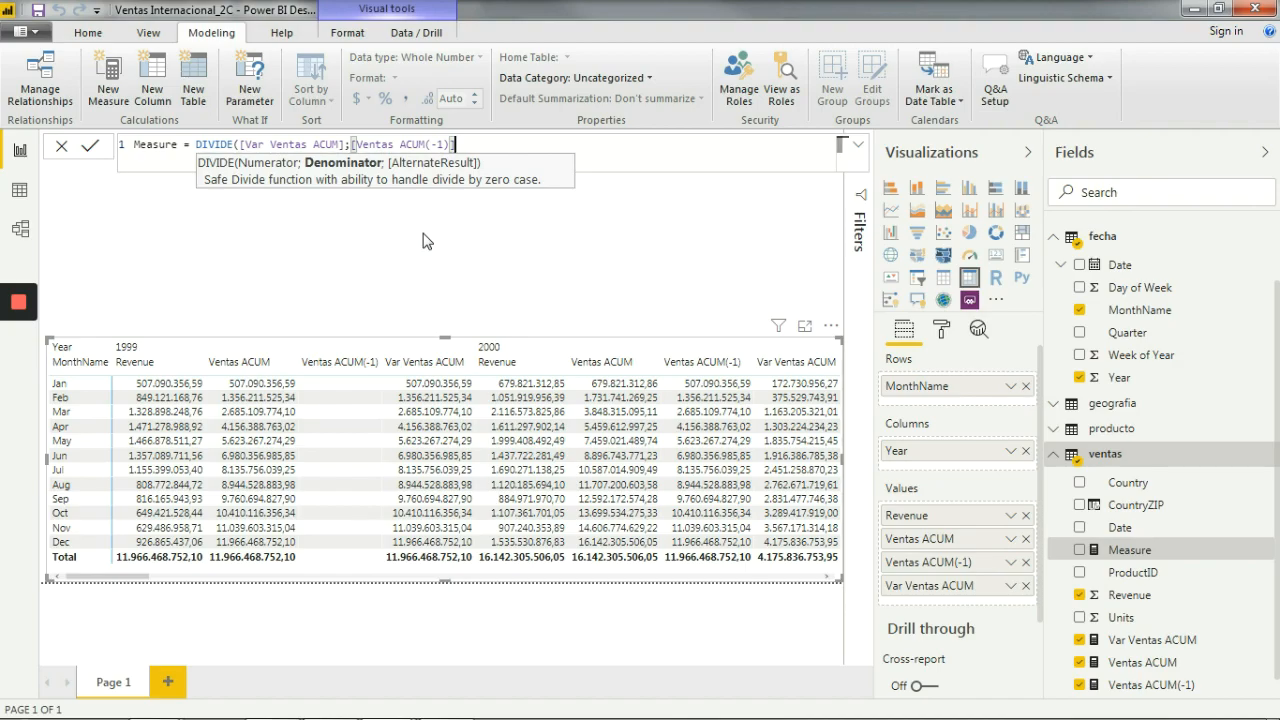
{"action": "type", "text": ")"}
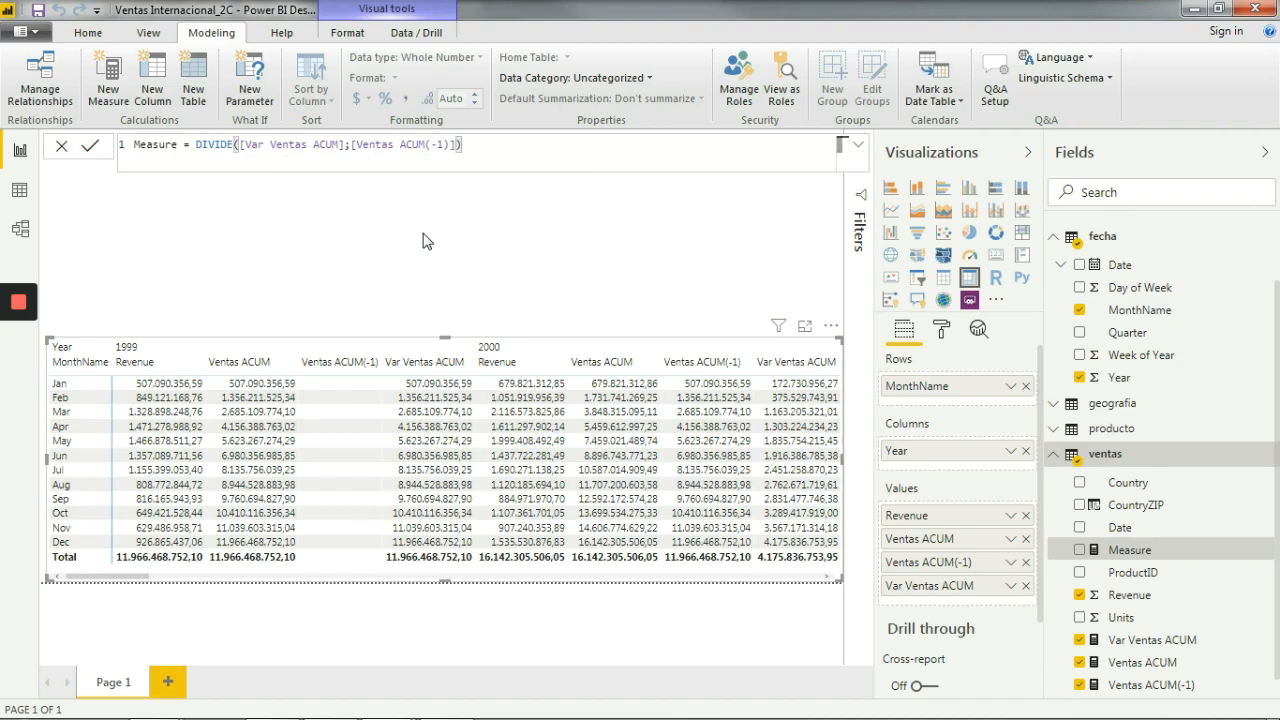
Name the new measure Var Ventas ACUM % and commit its formula.
{"action": "double_click", "coordinate": [140, 144]}
{"action": "type", "text": "Var Venta"}
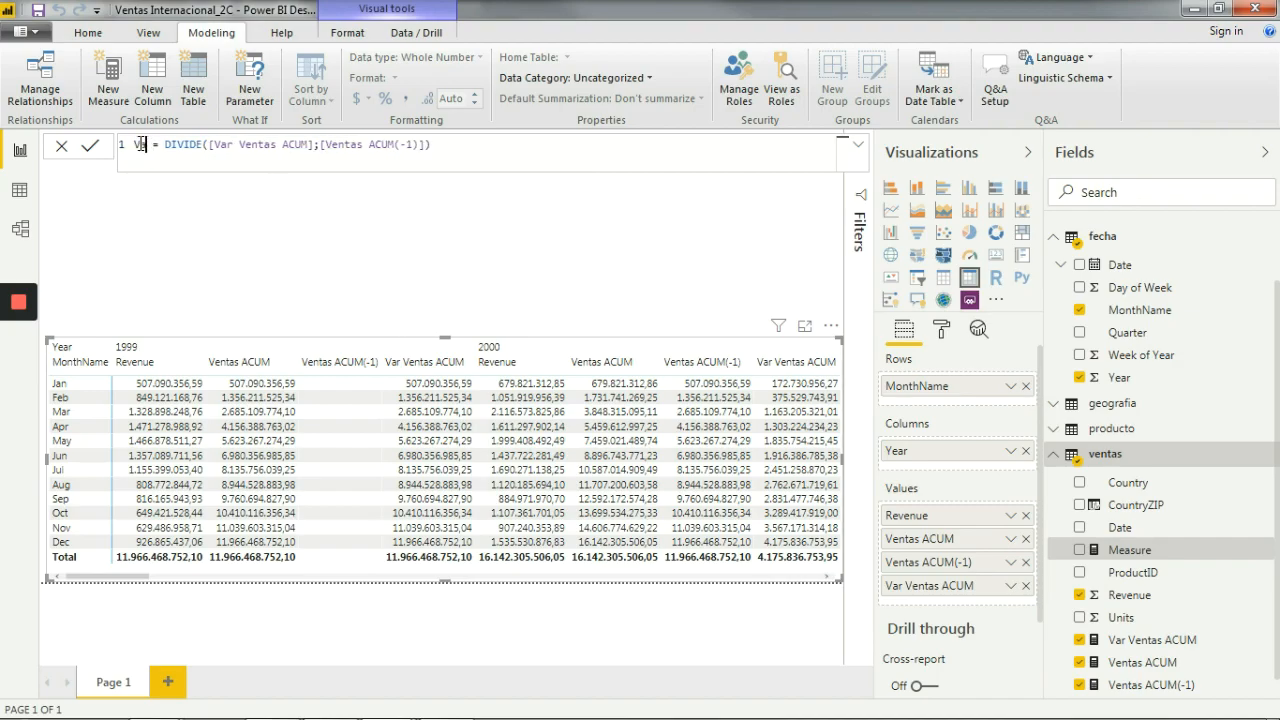
{"action": "type", "text": "s ACUM"}
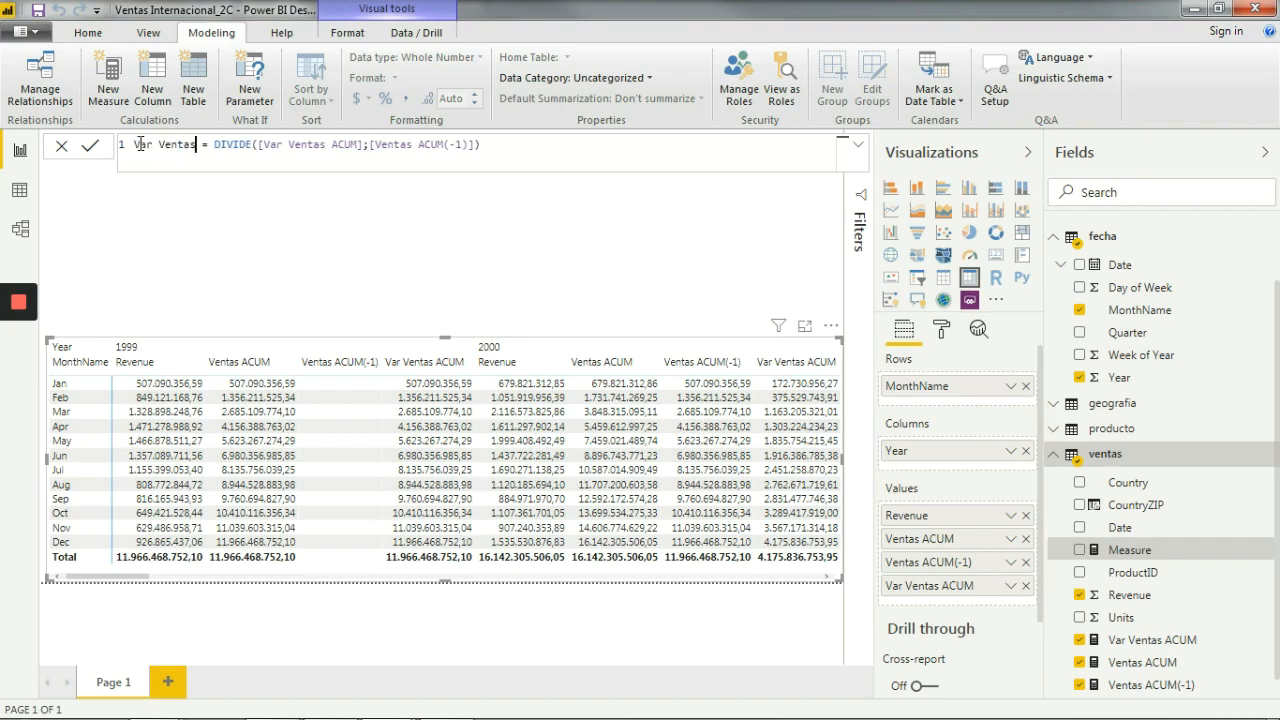
{"action": "type", "text": " %"}
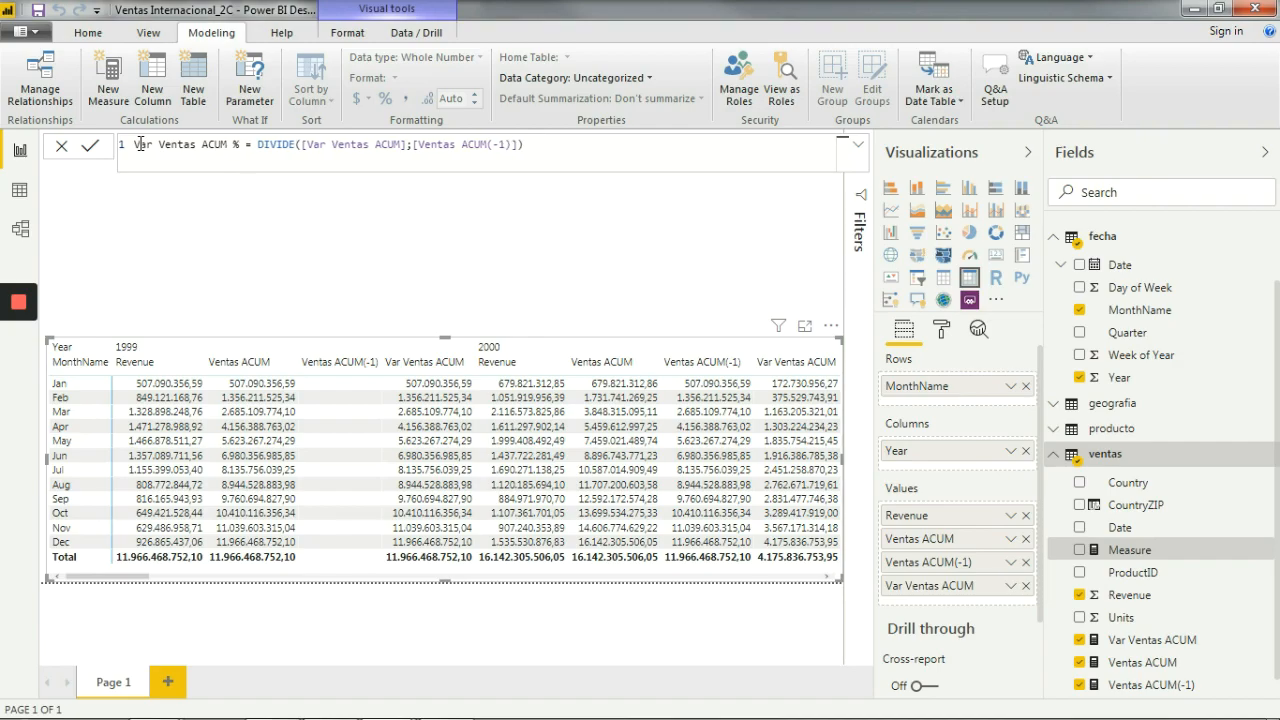
{"action": "left_click", "coordinate": [175, 243]}
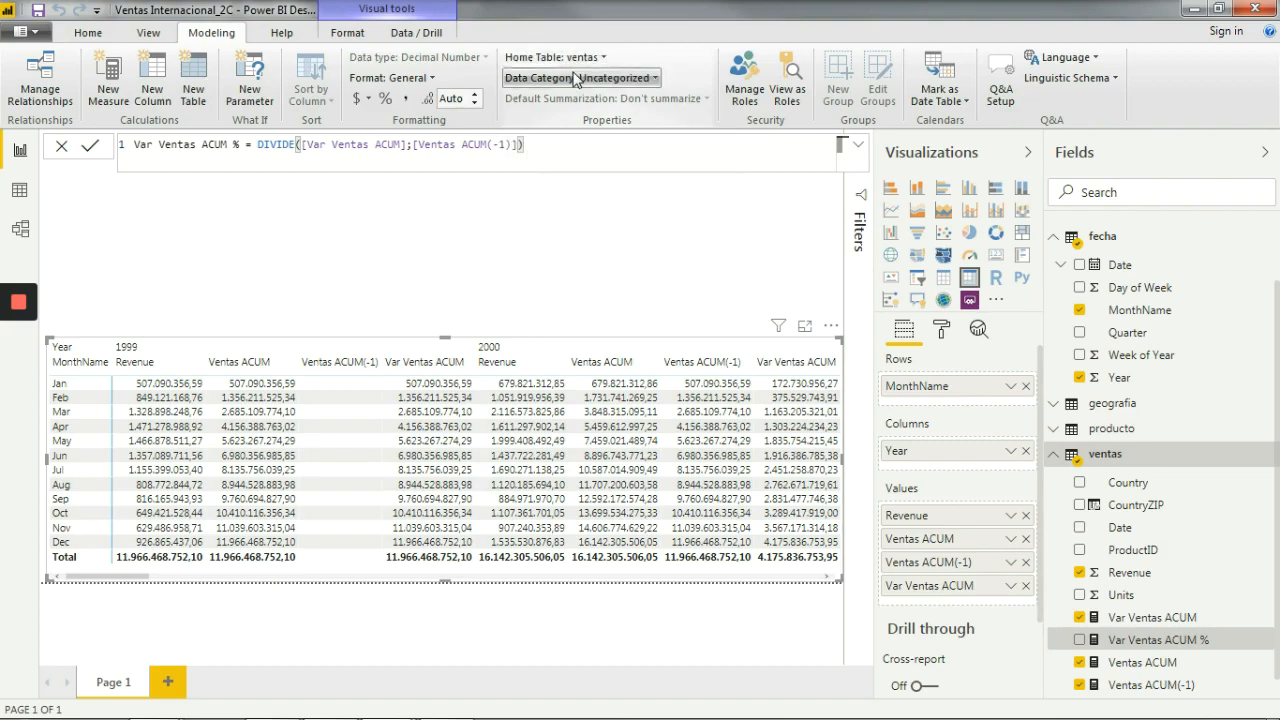
Add Var Ventas ACUM % to the matrix values below Var Ventas ACUM and format the measure as a percentage.
{"action": "left_click_drag", "start_coordinate": [150, 578], "coordinate": [235, 585]}
{"action": "left_click_drag", "start_coordinate": [1163, 641], "coordinate": [828, 524]}
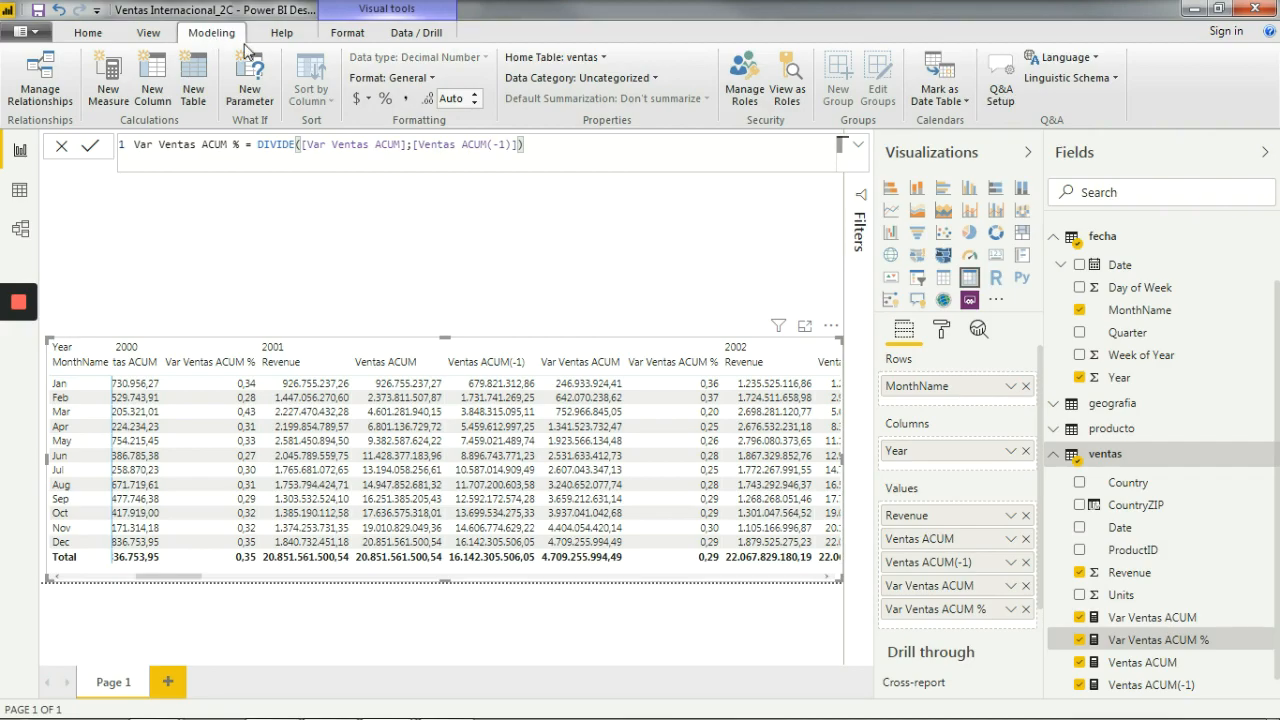
{"action": "left_click", "coordinate": [385, 101]}
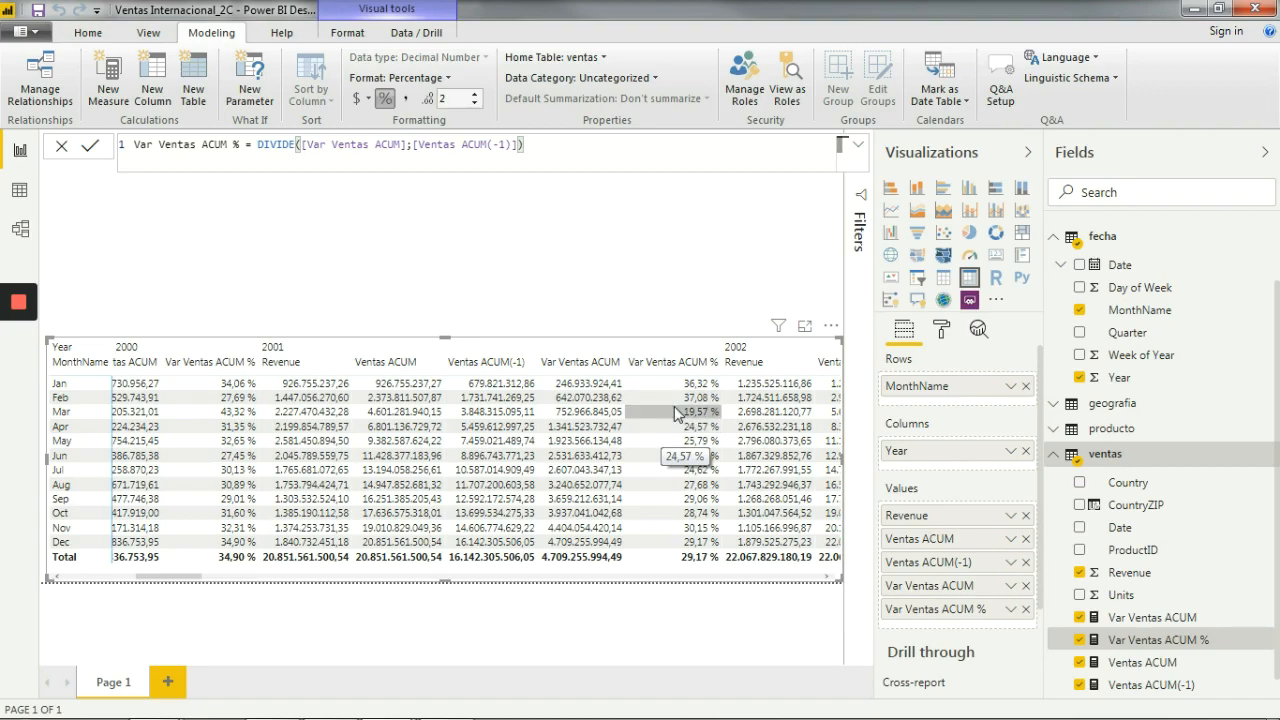
Insert a waterfall chart above the matrix and reduce its height so it ends at the matrix's upper edge.
{"action": "left_click", "coordinate": [592, 316]}
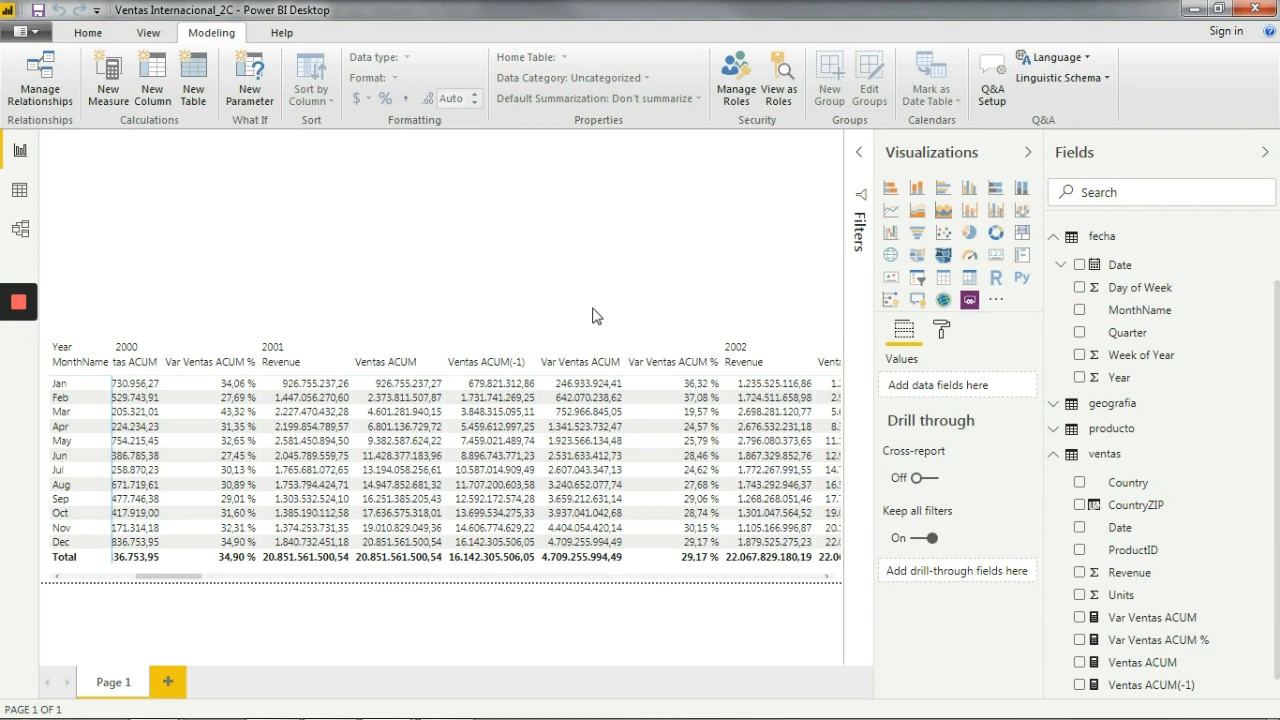
{"action": "left_click", "coordinate": [891, 233]}
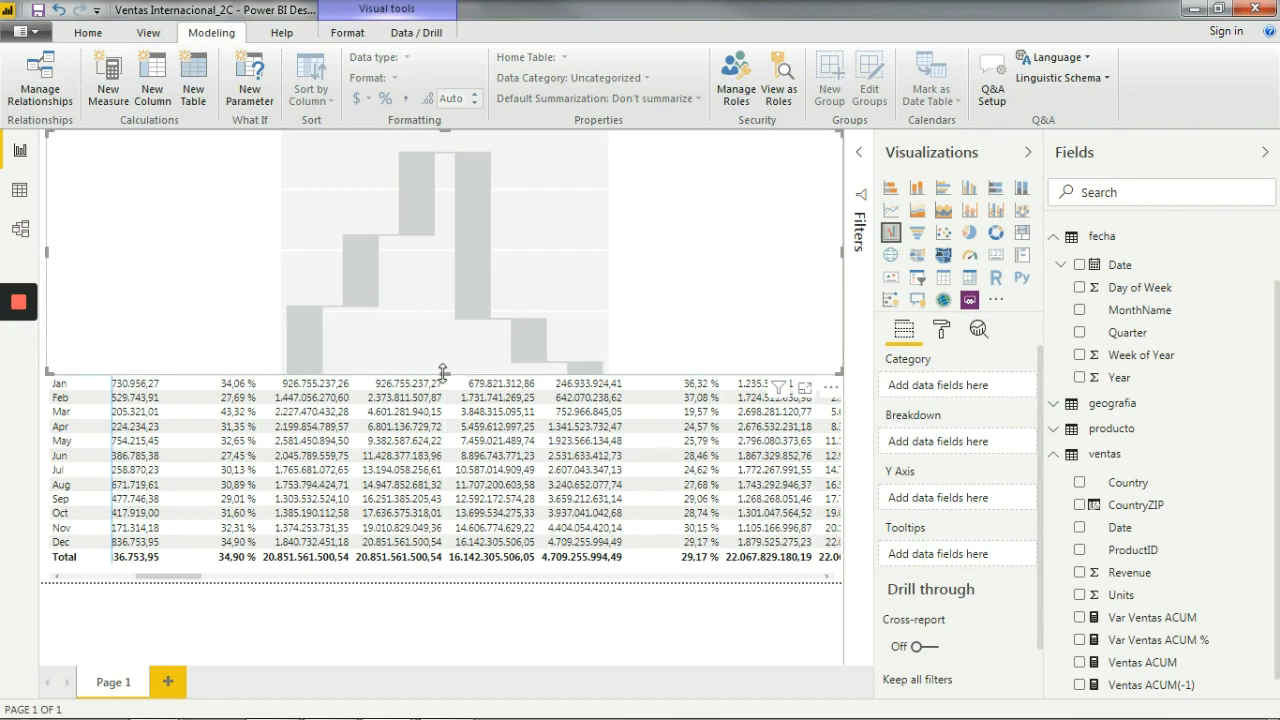
{"action": "left_click_drag", "start_coordinate": [445, 372], "coordinate": [445, 341]}
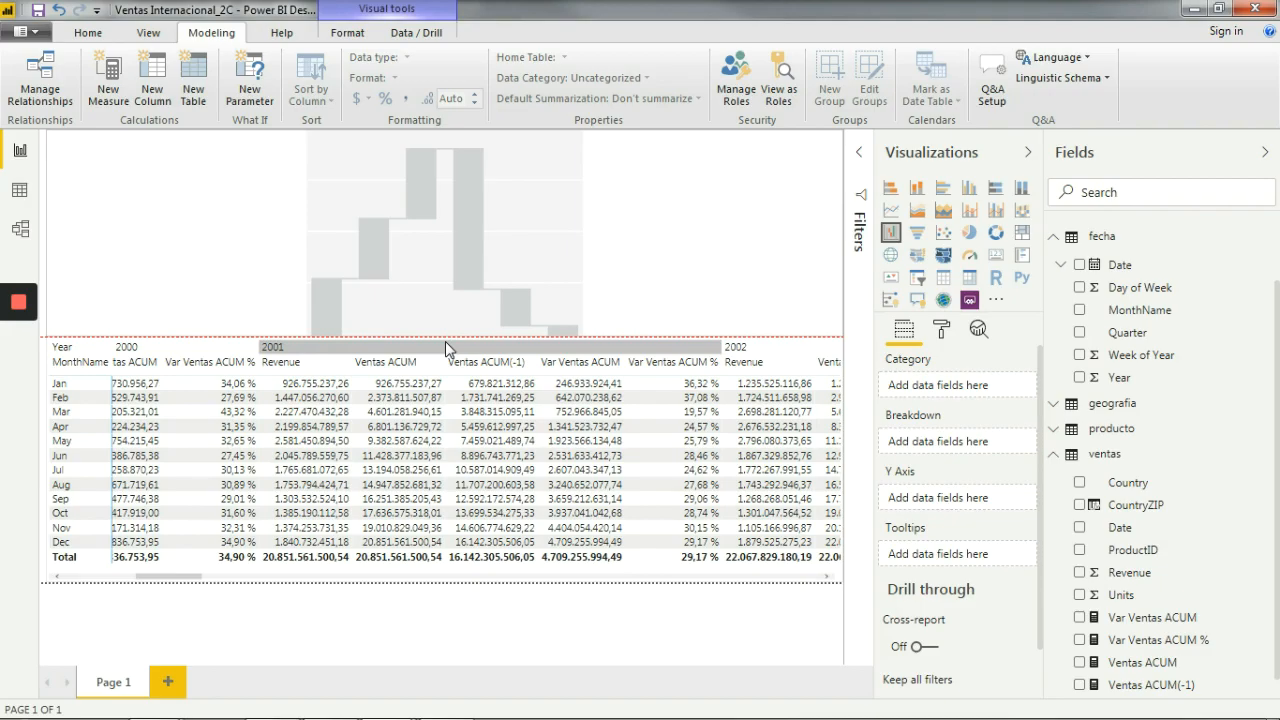
{"action": "mouse_move", "coordinate": [445, 341]}
{"action": "left_mouse_down"}
{"action": "mouse_move", "coordinate": [443, 296]}
{"action": "mouse_move", "coordinate": [448, 362]}
{"action": "mouse_move", "coordinate": [448, 342]}
{"action": "left_mouse_up"}
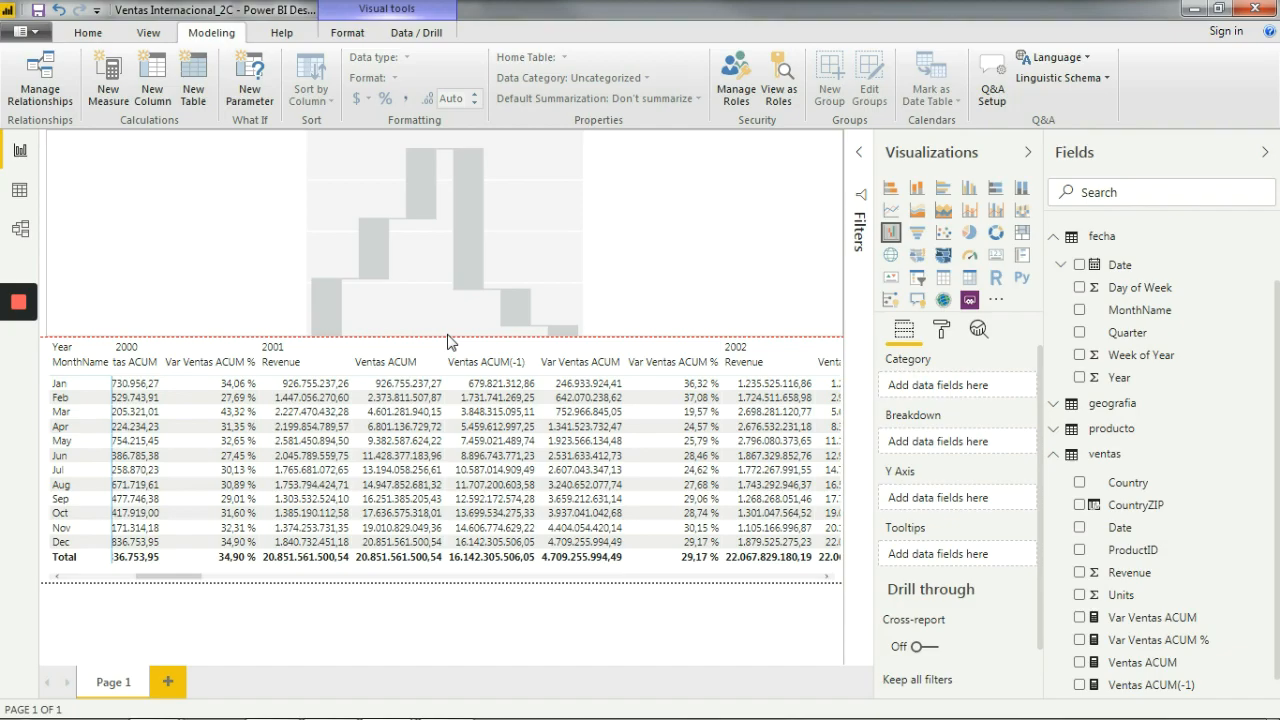
{"action": "mouse_move", "coordinate": [447, 335]}
{"action": "left_mouse_down"}
{"action": "mouse_move", "coordinate": [448, 360]}
{"action": "mouse_move", "coordinate": [446, 314]}
{"action": "mouse_move", "coordinate": [436, 341]}
{"action": "left_mouse_up"}
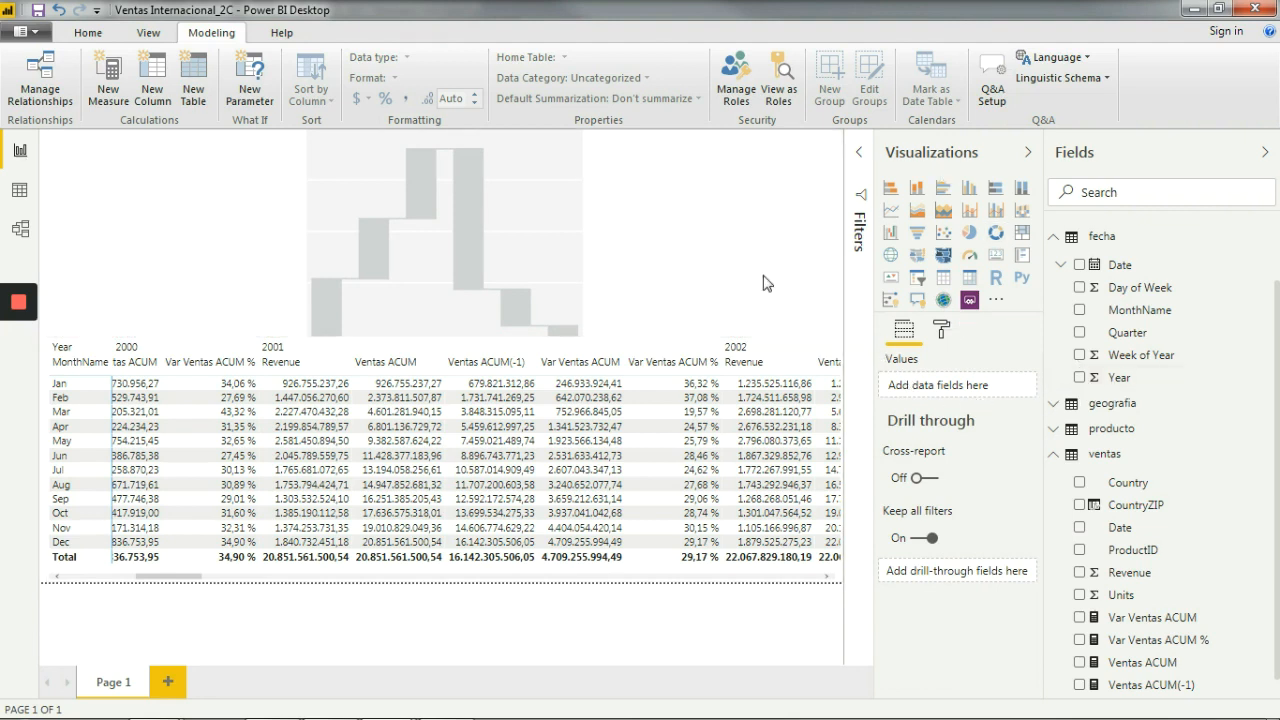
Set the waterfall chart's category to Year from fecha and its Y axis to Var Ventas ACUM %.
{"action": "left_click", "coordinate": [668, 236]}
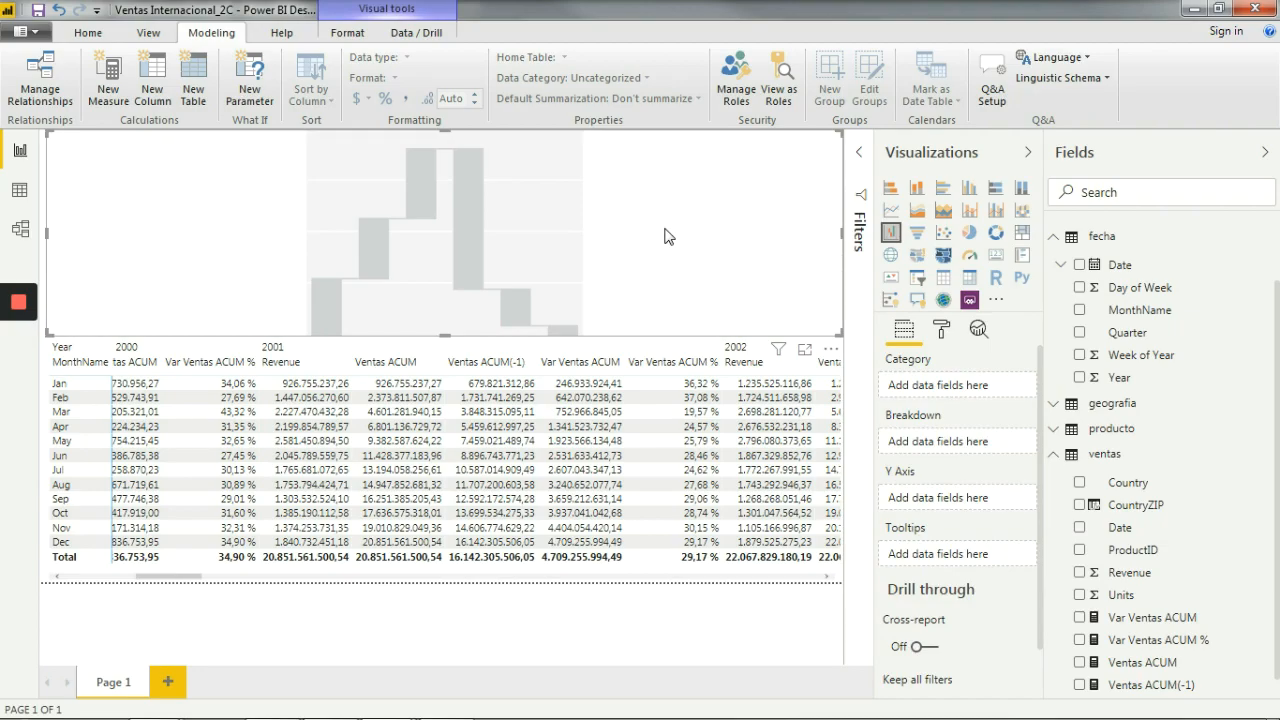
{"action": "left_click_drag", "start_coordinate": [1116, 383], "coordinate": [930, 392]}
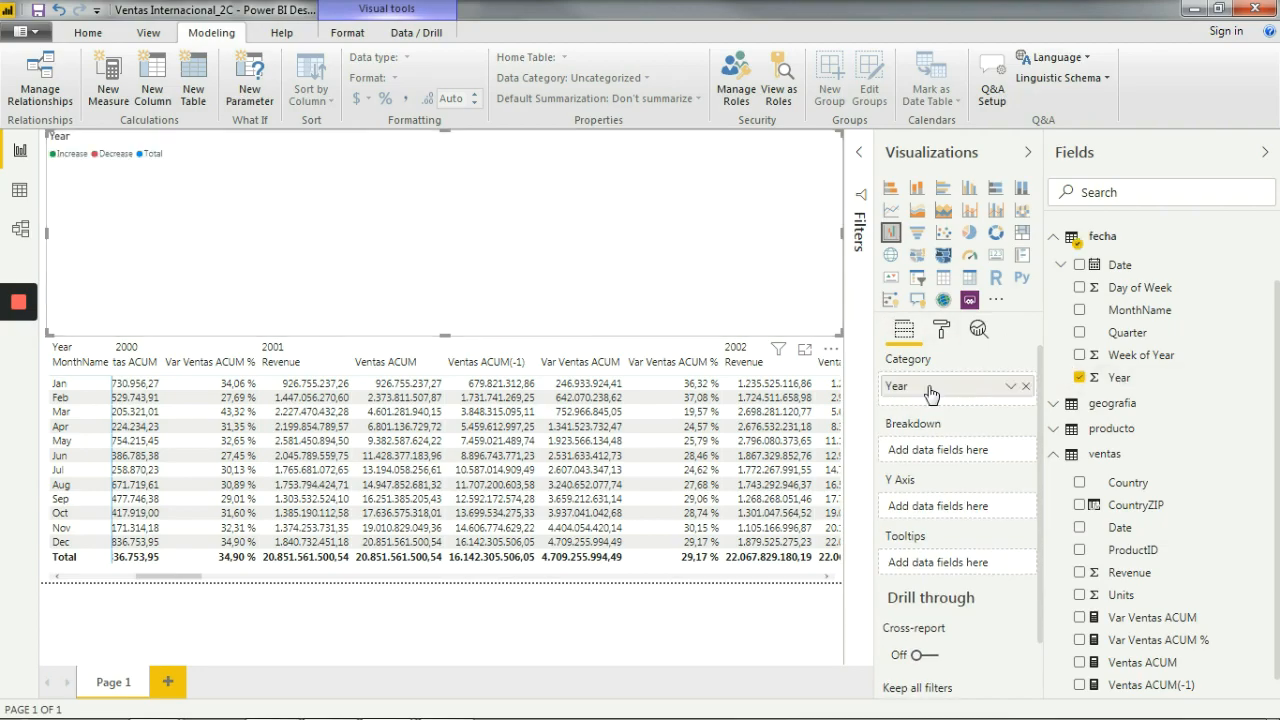
{"action": "left_click_drag", "start_coordinate": [1150, 642], "coordinate": [957, 512]}
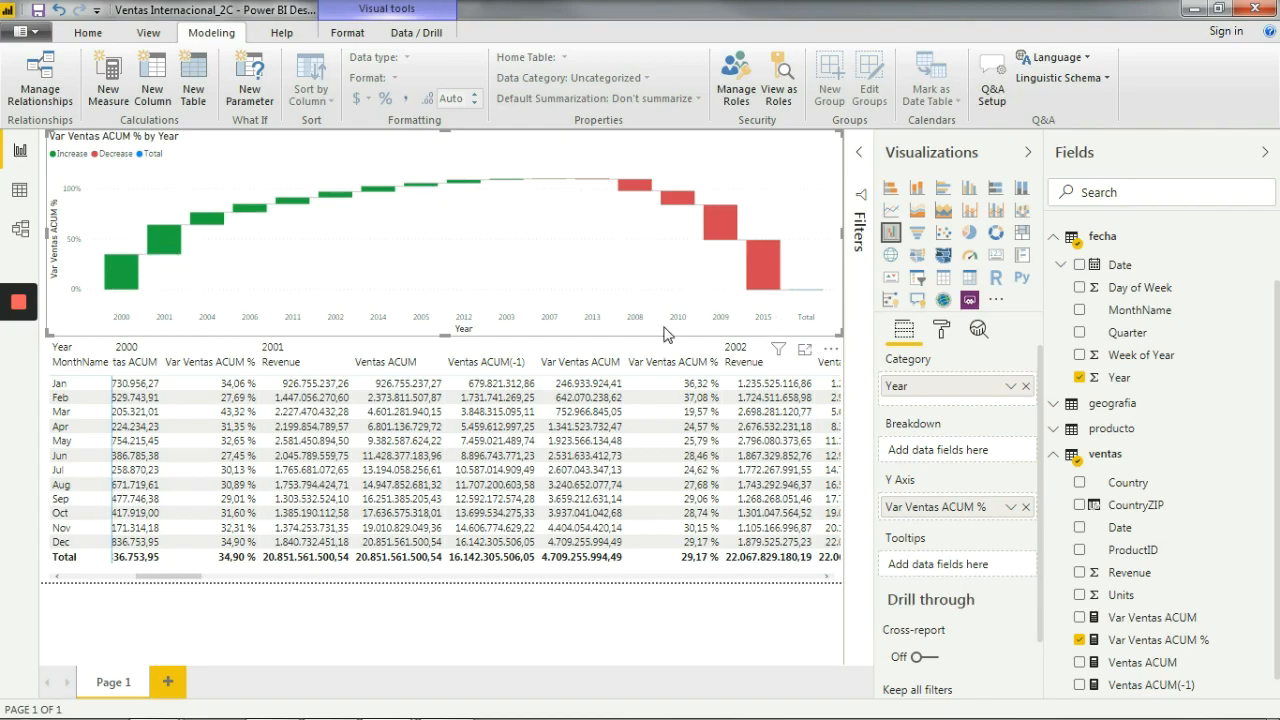
Sort the waterfall chart by Year in ascending order.
{"action": "left_click", "coordinate": [831, 350]}
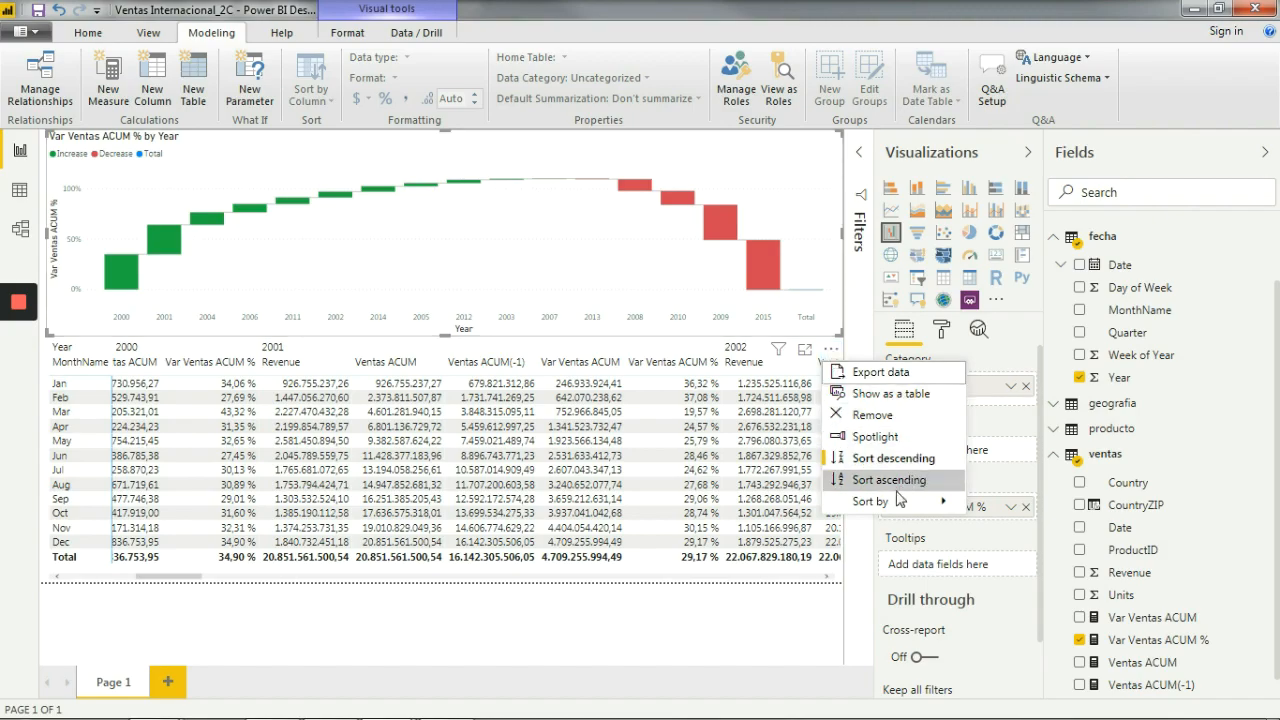
{"action": "mouse_move", "coordinate": [889, 501]}
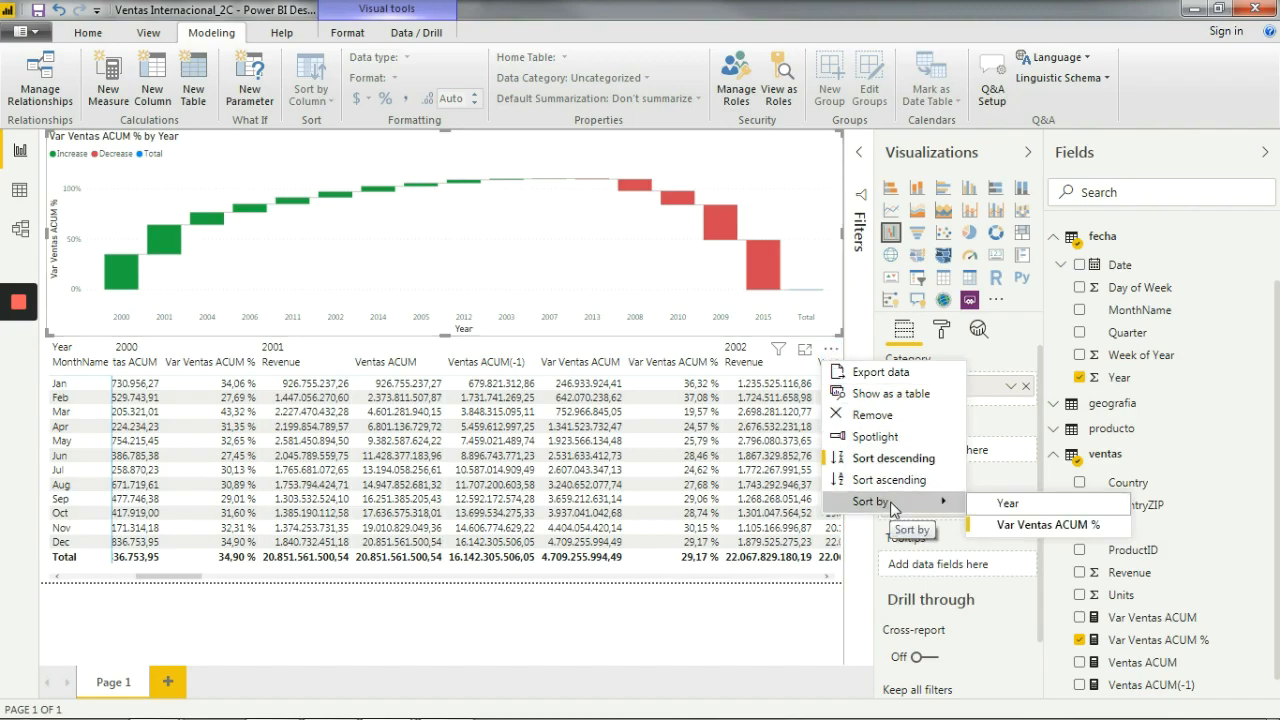
{"action": "left_click", "coordinate": [1033, 525]}
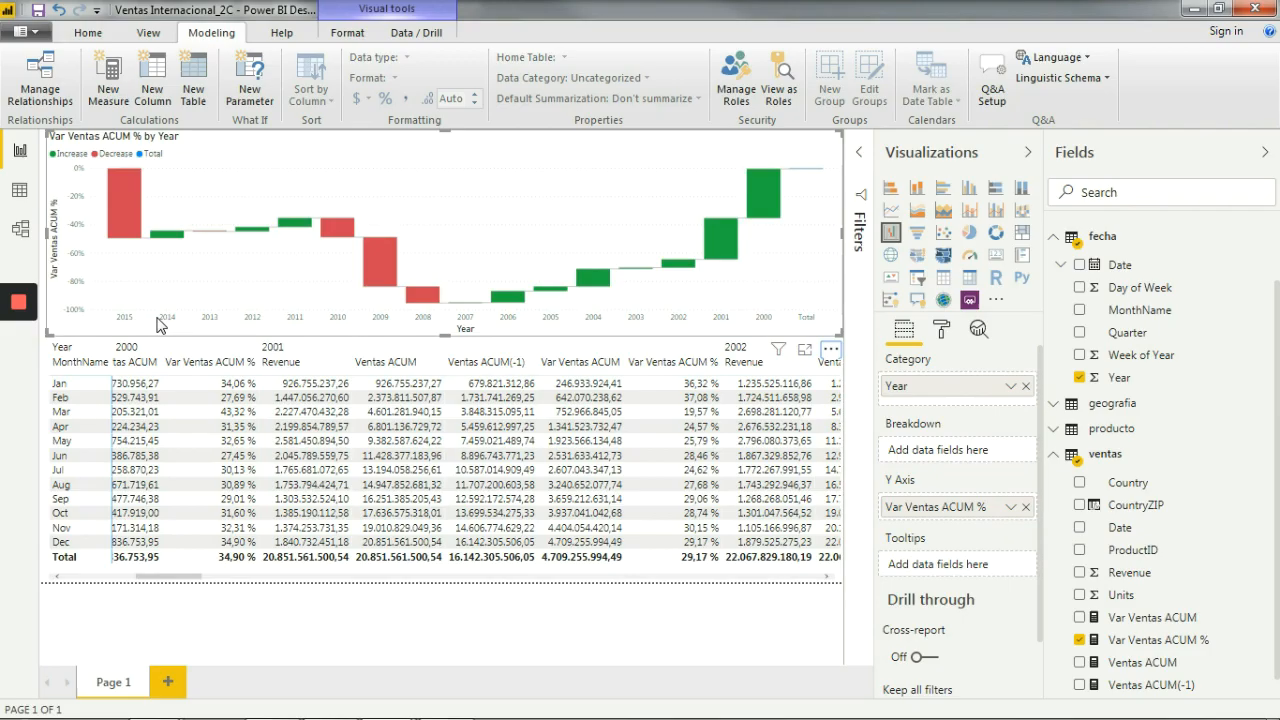
{"action": "left_click", "coordinate": [831, 350]}
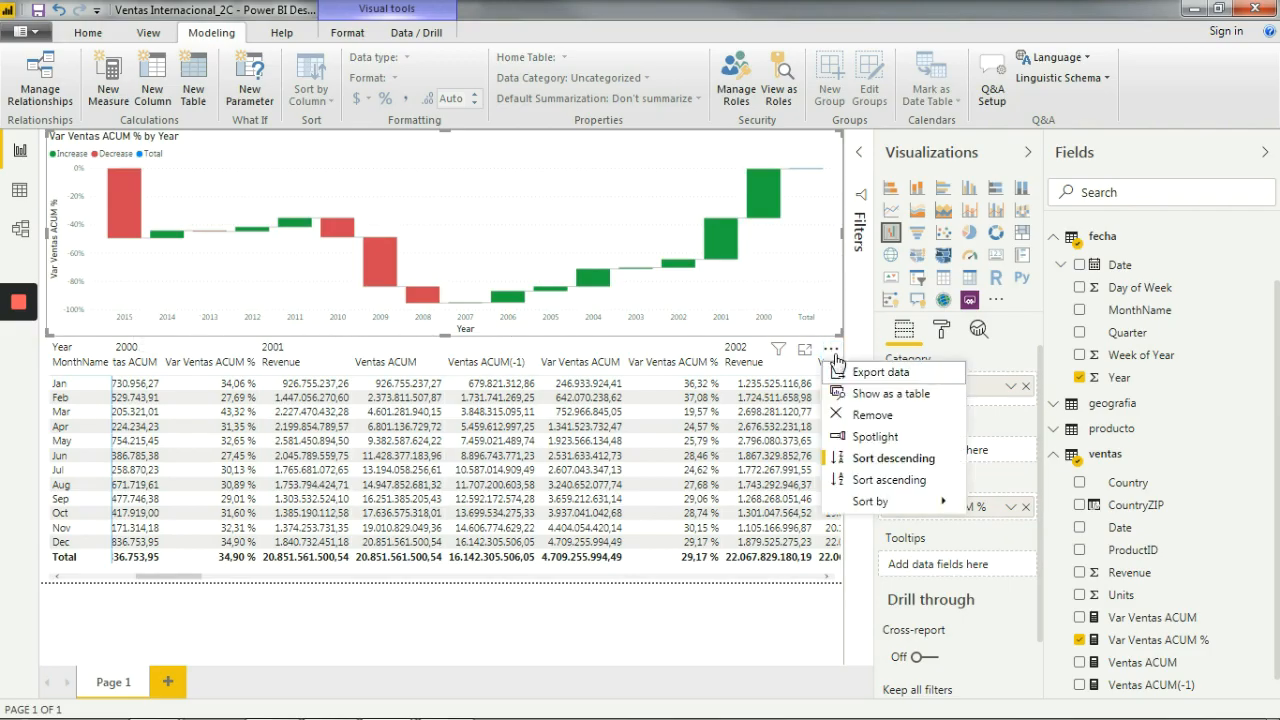
{"action": "left_click", "coordinate": [893, 480]}
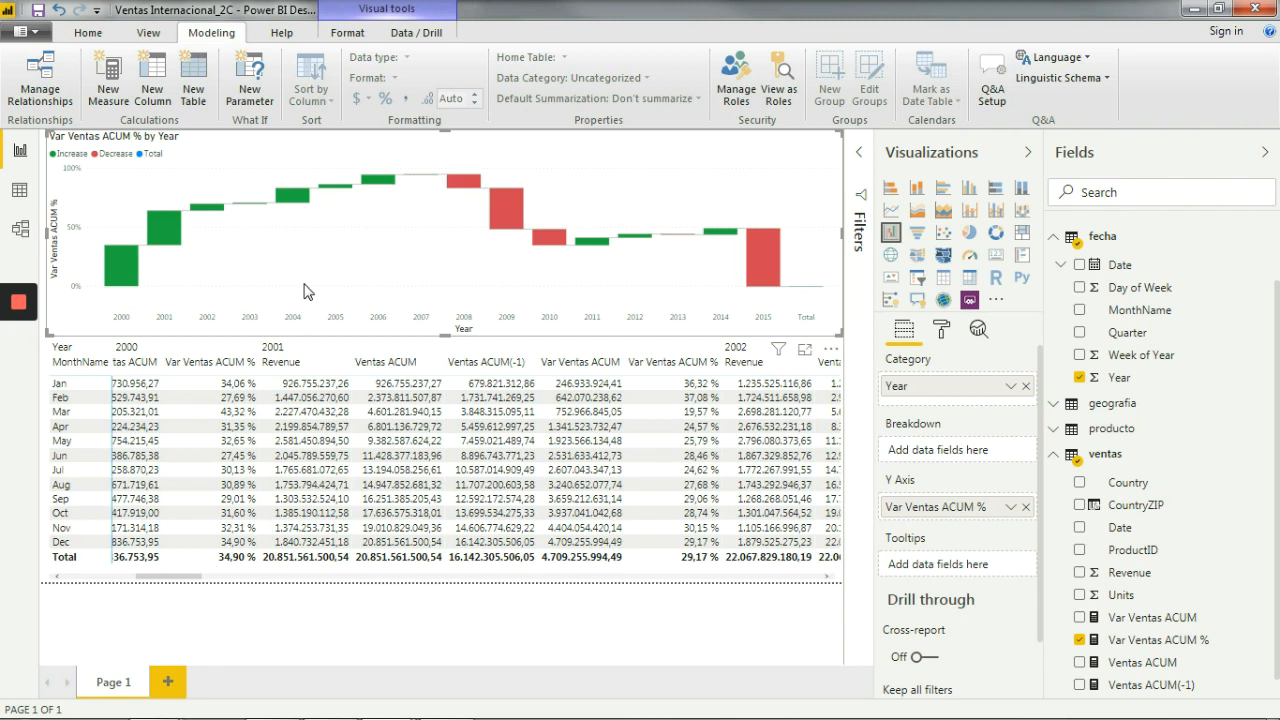
{"action": "mouse_move", "coordinate": [158, 225]}
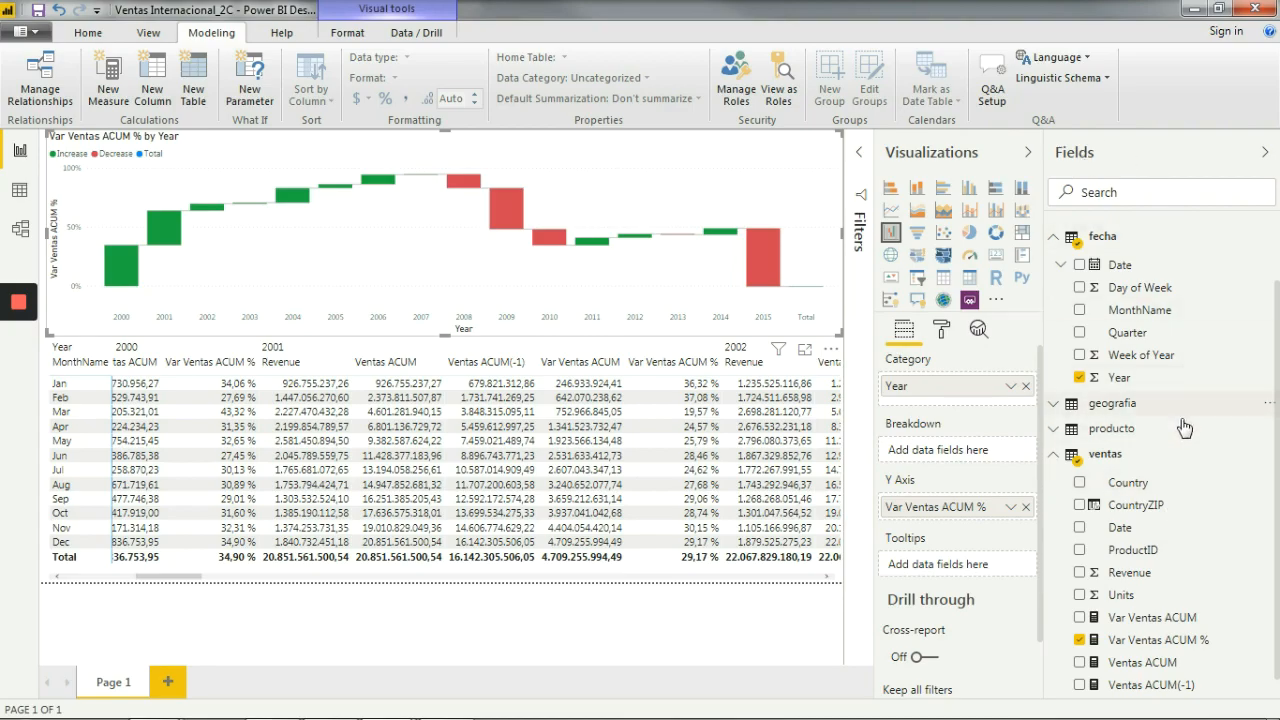
Start a new quick measure on the ventas table and browse the available calculation types.
{"action": "right_click", "coordinate": [1186, 463]}
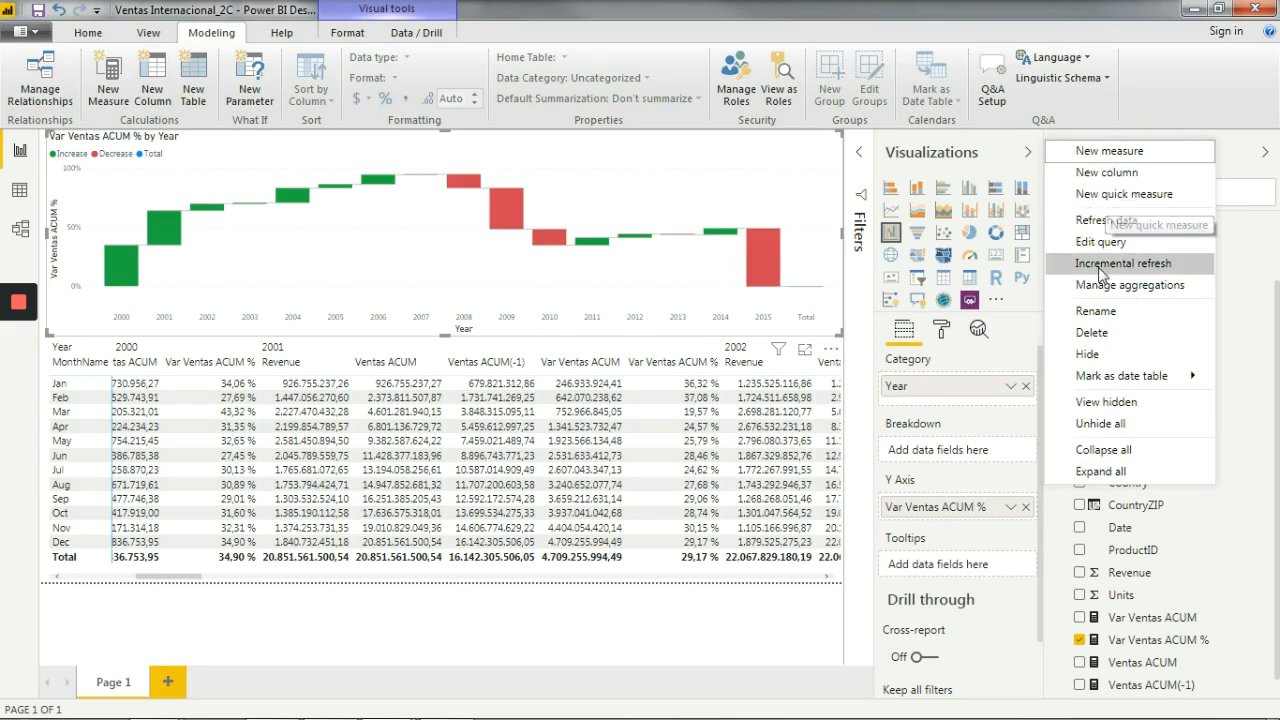
{"action": "left_click", "coordinate": [1120, 197]}
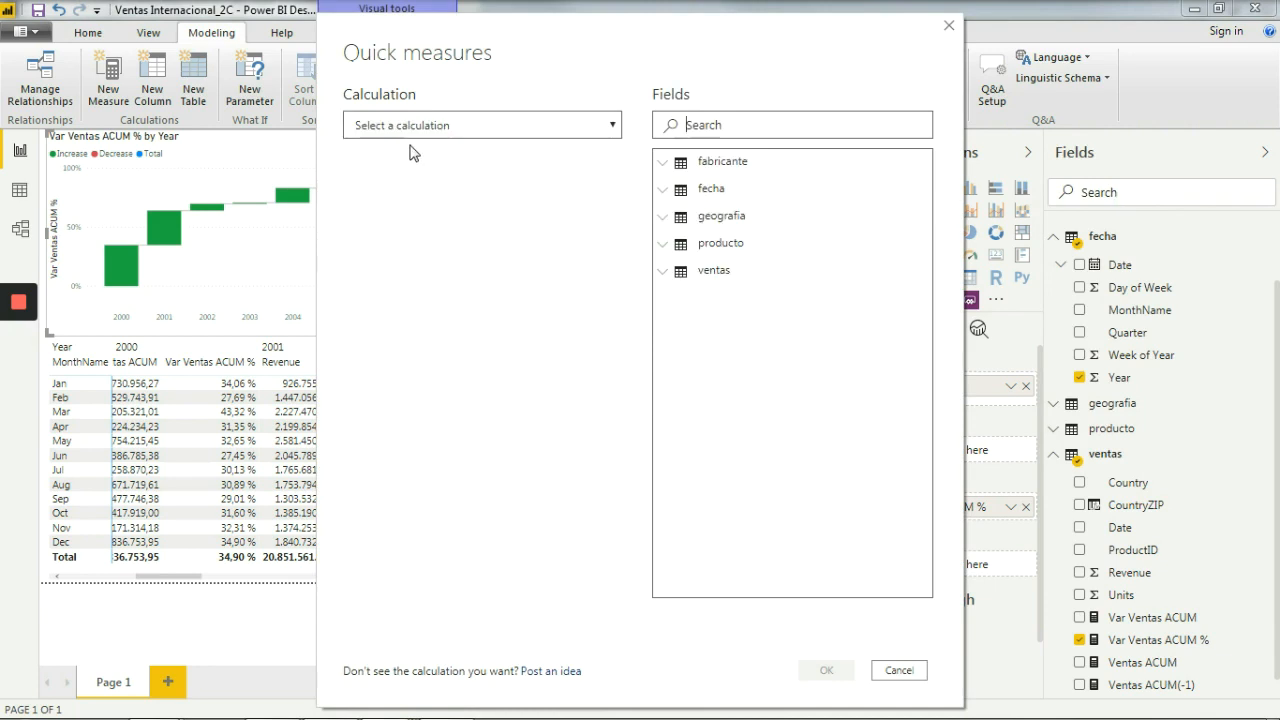
{"action": "left_click", "coordinate": [506, 131]}
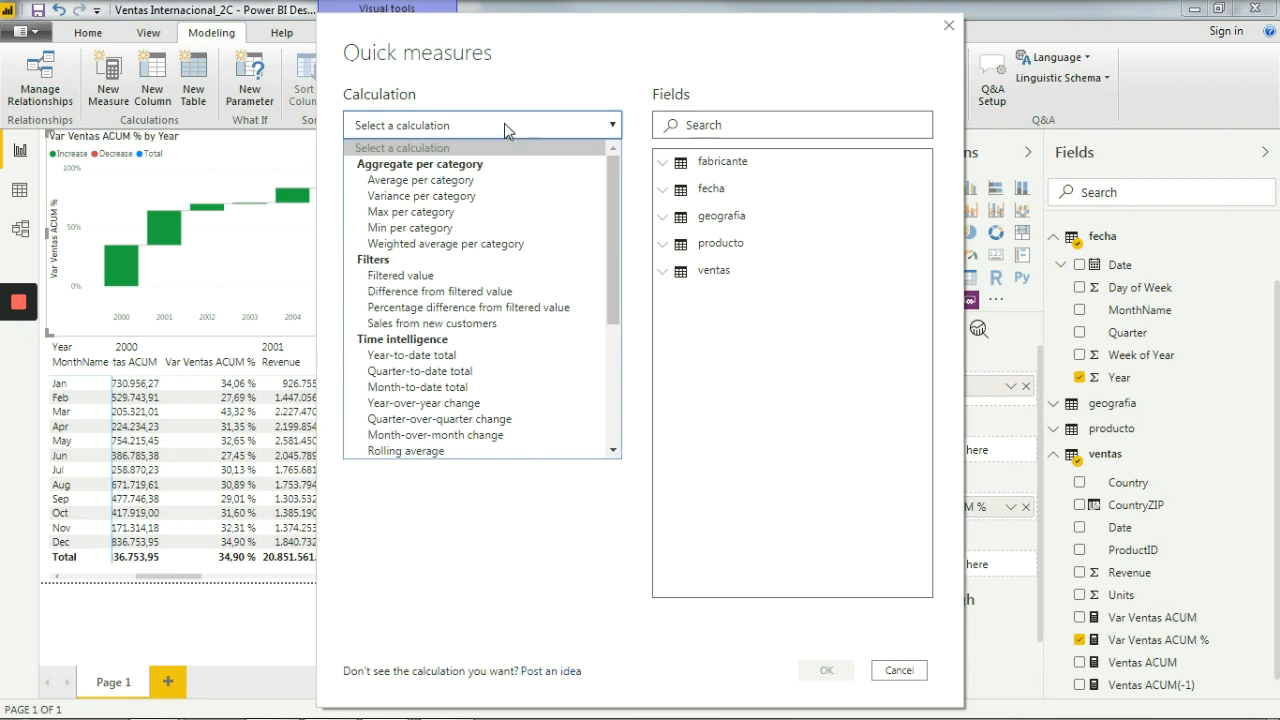
{"action": "left_click_drag", "start_coordinate": [615, 162], "coordinate": [615, 333]}
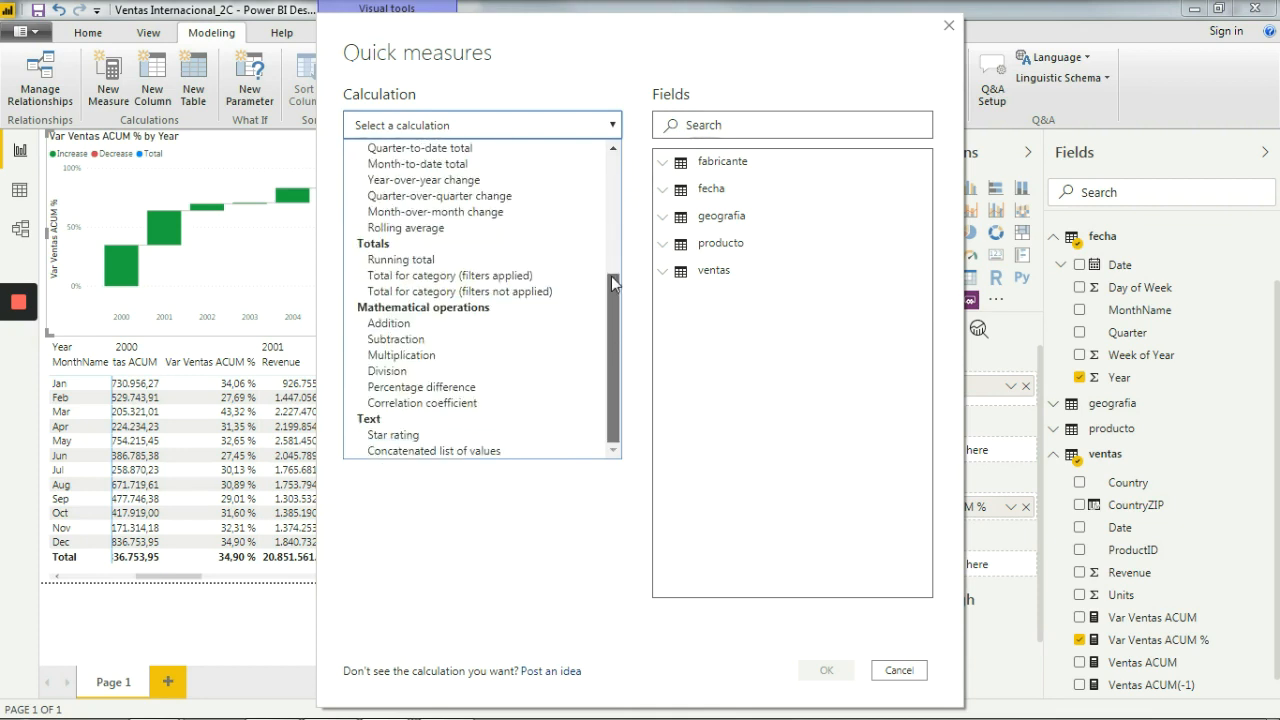
{"action": "left_click_drag", "start_coordinate": [614, 284], "coordinate": [607, 229]}
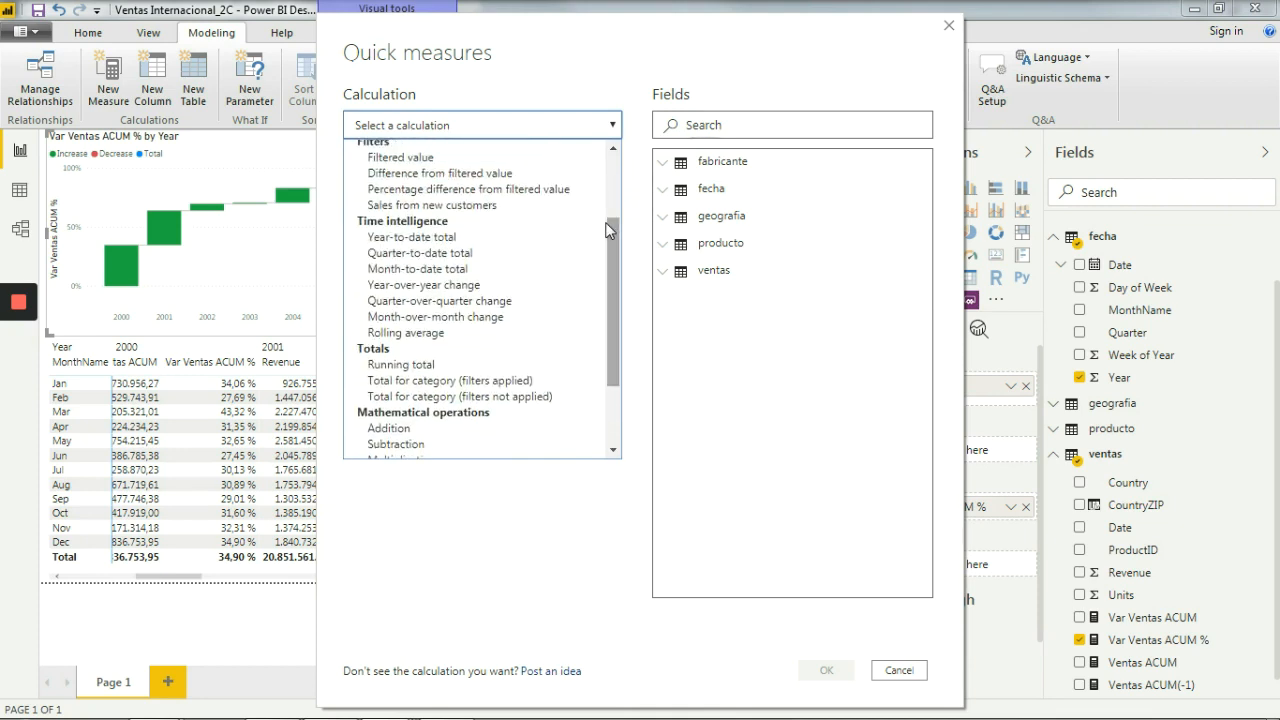